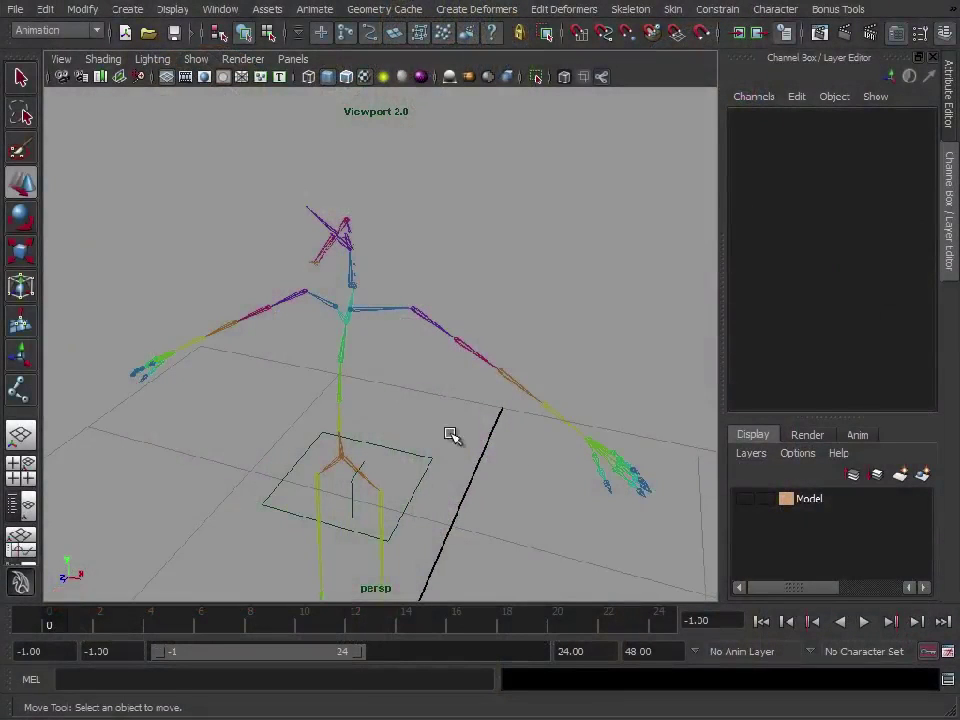
Delete the right arm's joint chain, starting at the right clavicle.
left_click_drag(450, 435, 417, 213, "alt")
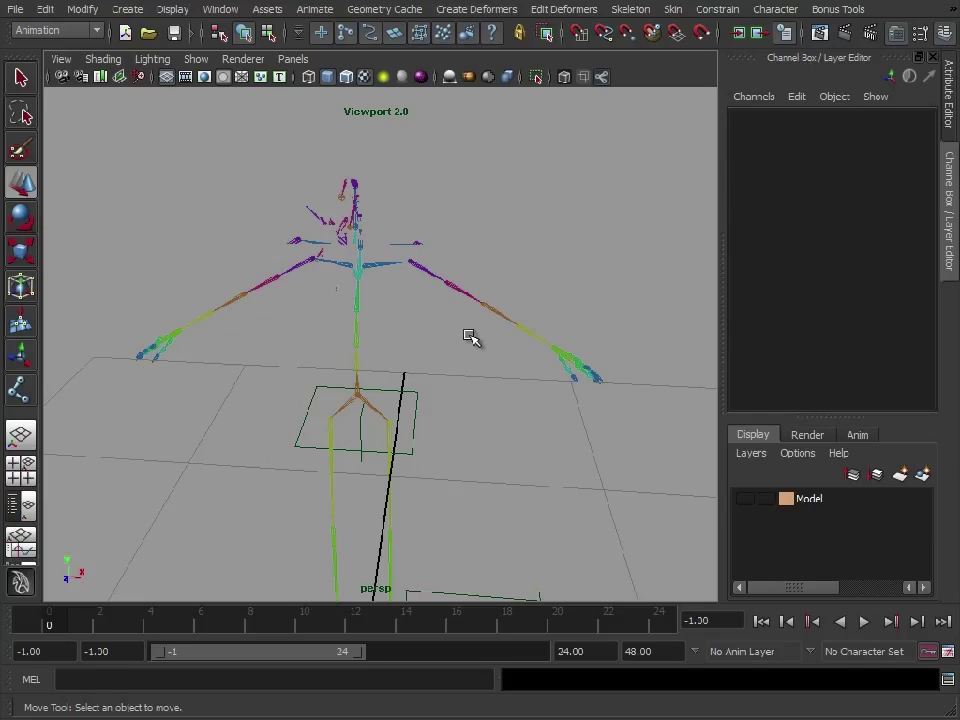
left_click(326, 260)
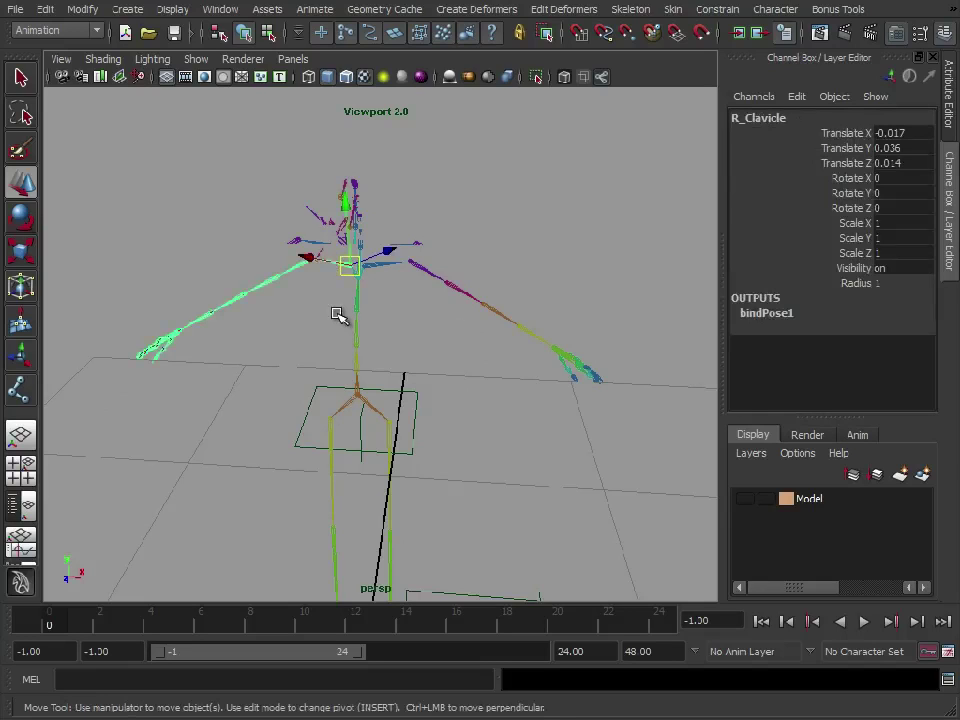
key("Delete")
Delete the right leg's joint chain, starting at the right hip.
left_click(332, 488)
key("Delete")
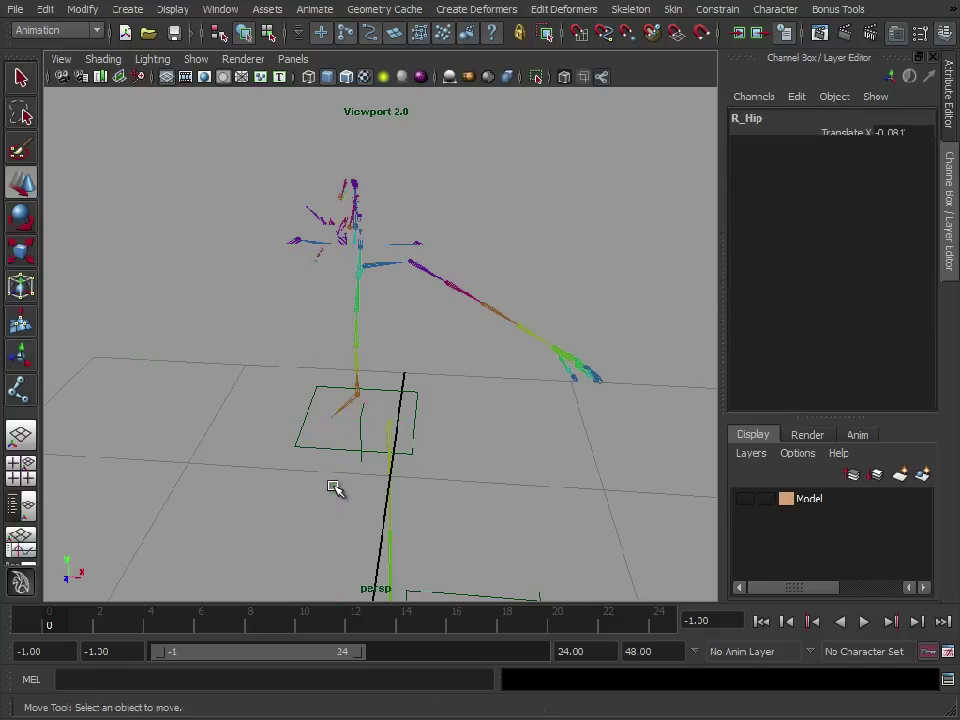
left_click_drag(330, 477, 527, 351, "alt")
key("ctrl+z")
left_click_drag(305, 367, 350, 364, "alt")
right_click_drag(276, 303, 375, 315, "alt")
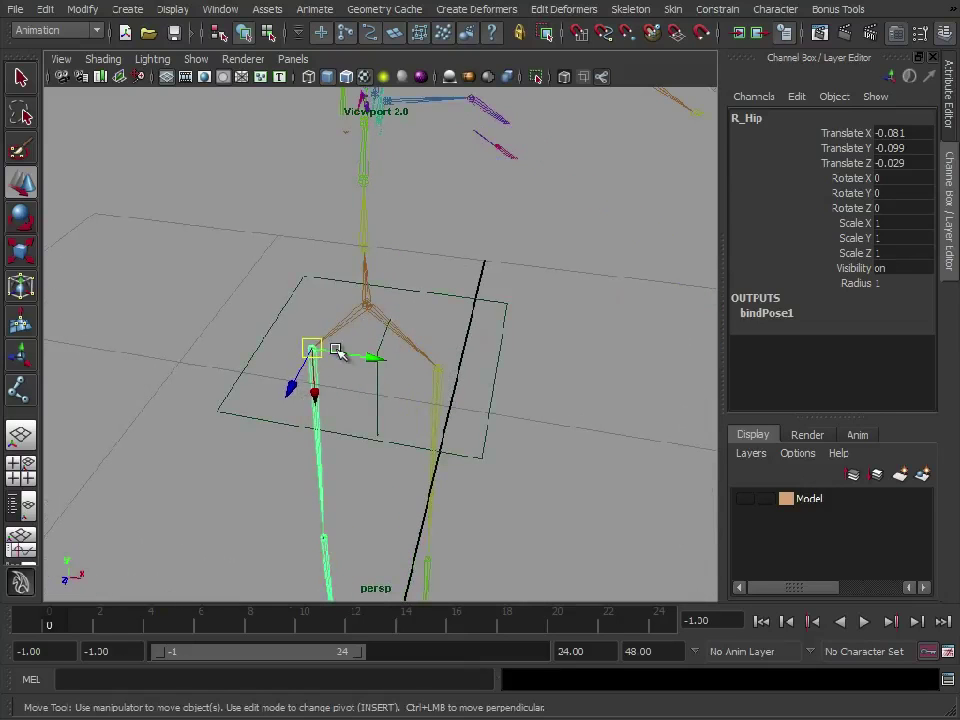
middle_click_drag(348, 375, 364, 376, "alt")
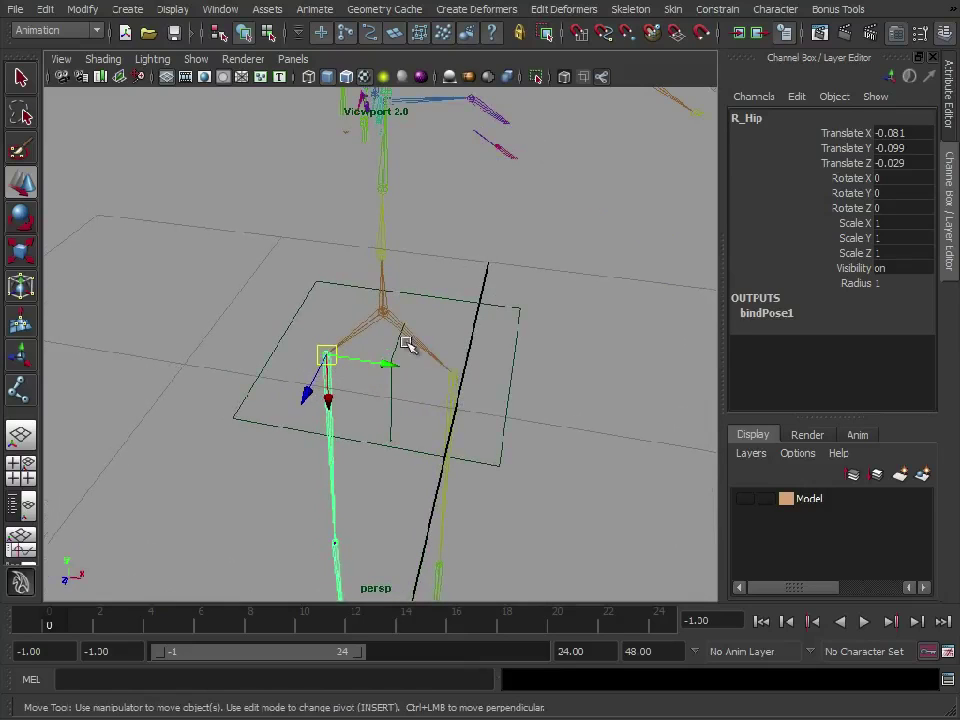
key("Delete")
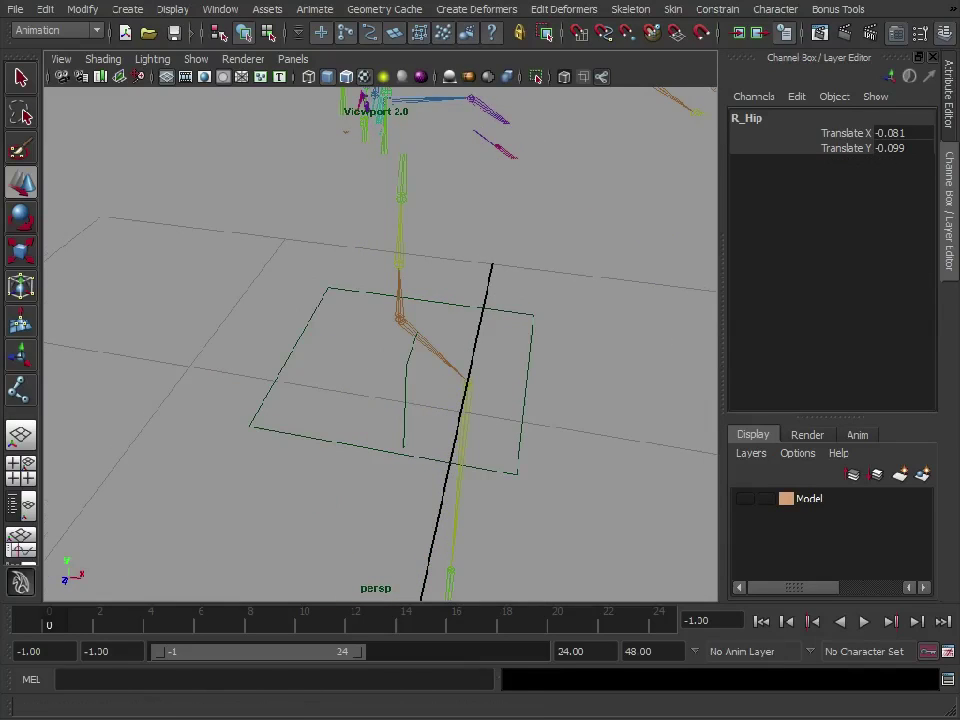
Hide cameras in the perspective viewport.
left_click_drag(415, 392, 340, 366, "alt")
middle_click_drag(340, 366, 366, 371, "alt")
right_click_drag(366, 371, 337, 368, "alt")
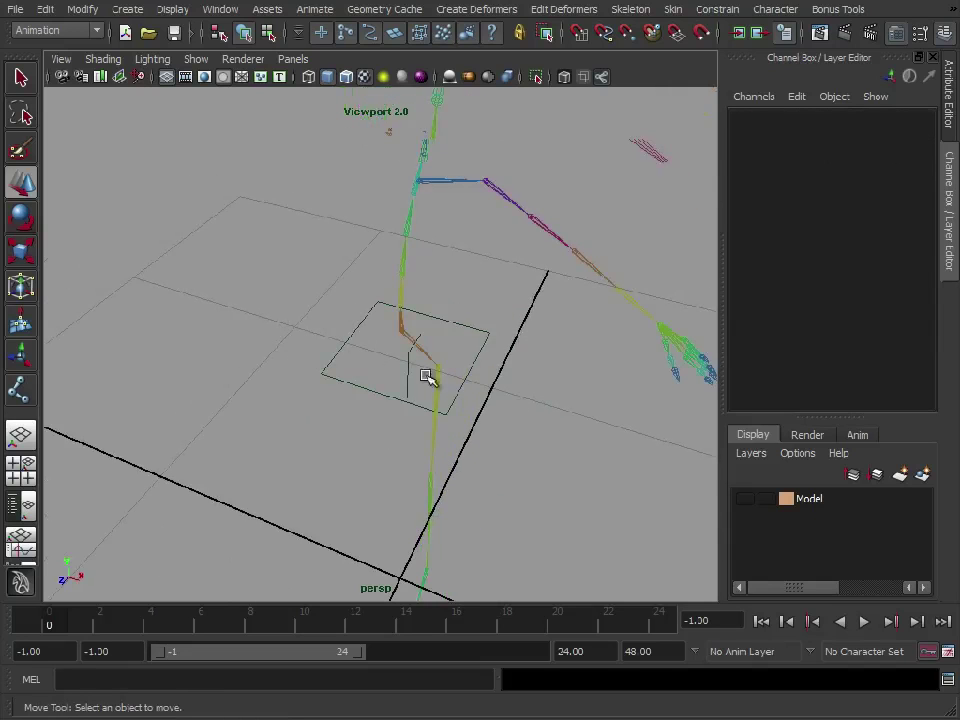
left_click(198, 61)
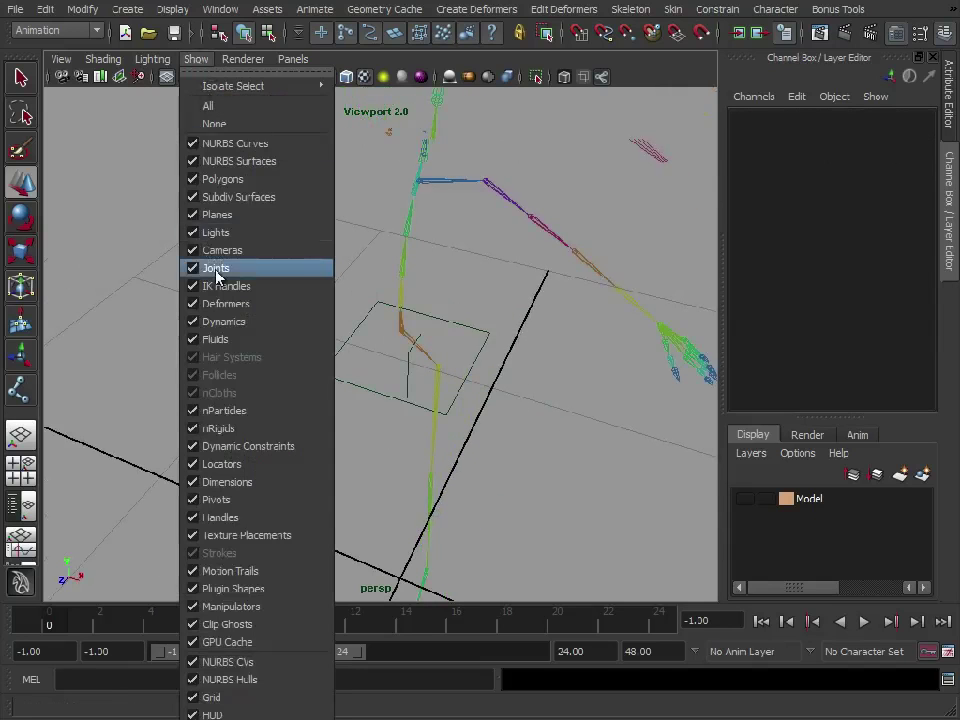
left_click(222, 252)
Examine the remaining spine and left-side joints from several angles and distances.
left_click_drag(534, 444, 574, 408, "alt")
right_click_drag(574, 408, 463, 319, "alt")
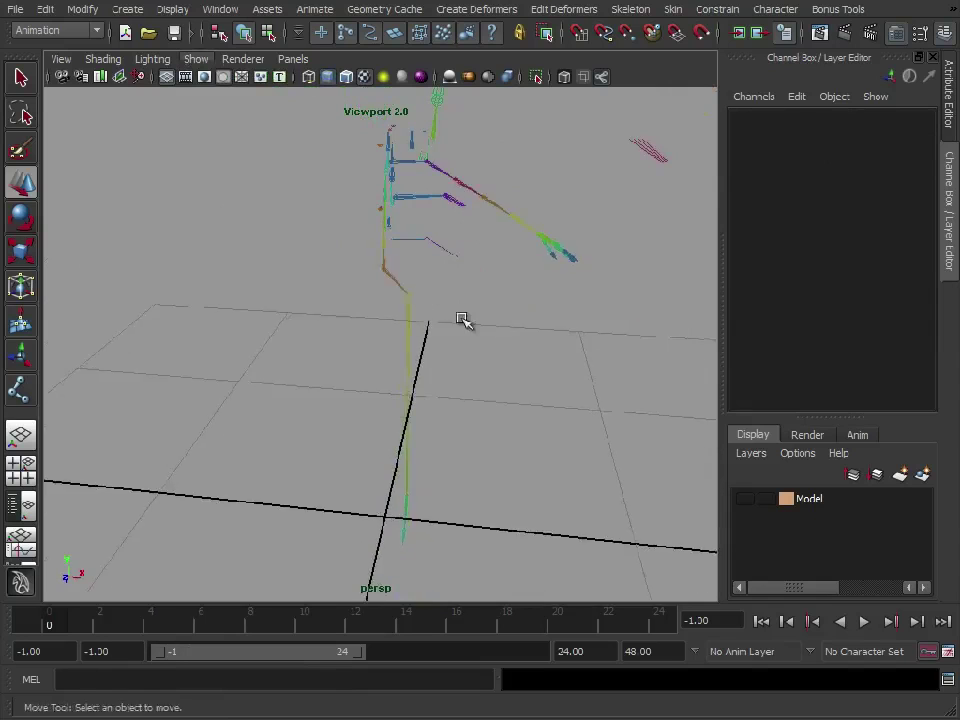
left_click_drag(463, 319, 396, 334, "alt")
right_click_drag(396, 334, 381, 330, "alt")
middle_click_drag(380, 335, 356, 393, "alt")
right_click_drag(356, 393, 549, 392, "alt")
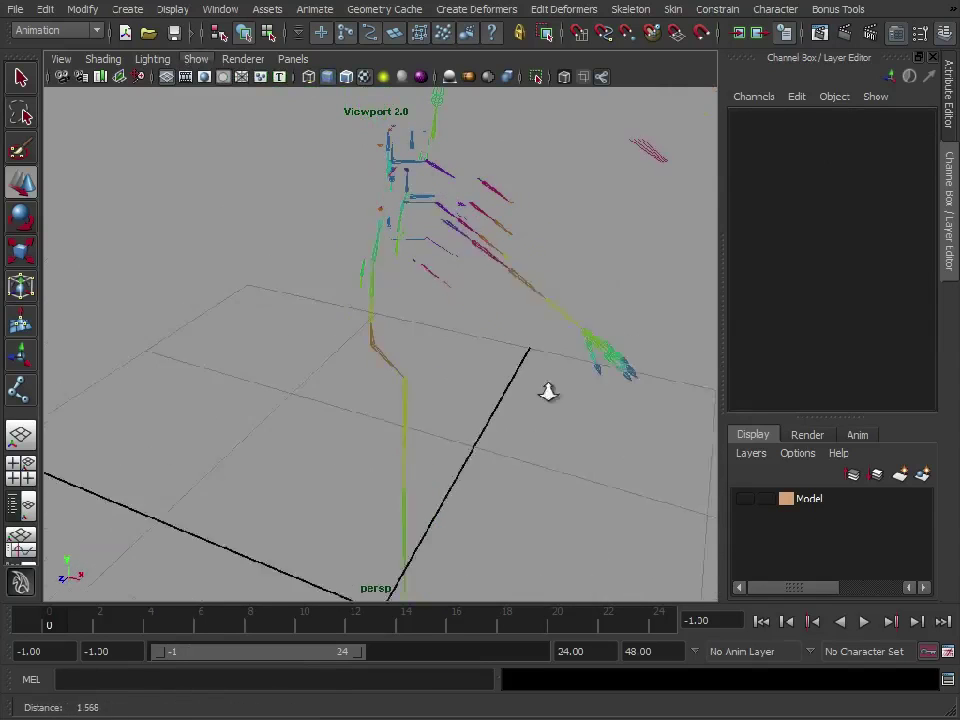
middle_click_drag(420, 267, 386, 318, "alt")
right_click_drag(386, 318, 483, 307, "alt")
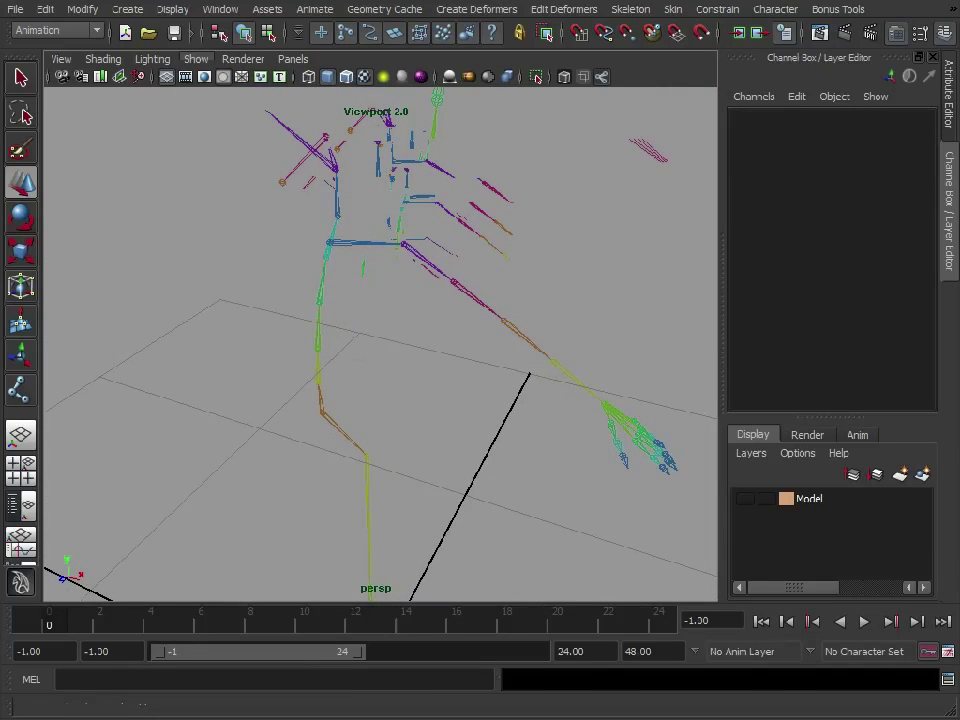
Examine the left arm's joint names and hierarchy in the Outliner, checking the shoulder and shoulder twist joints.
left_click_drag(0, 40, 753, 39)
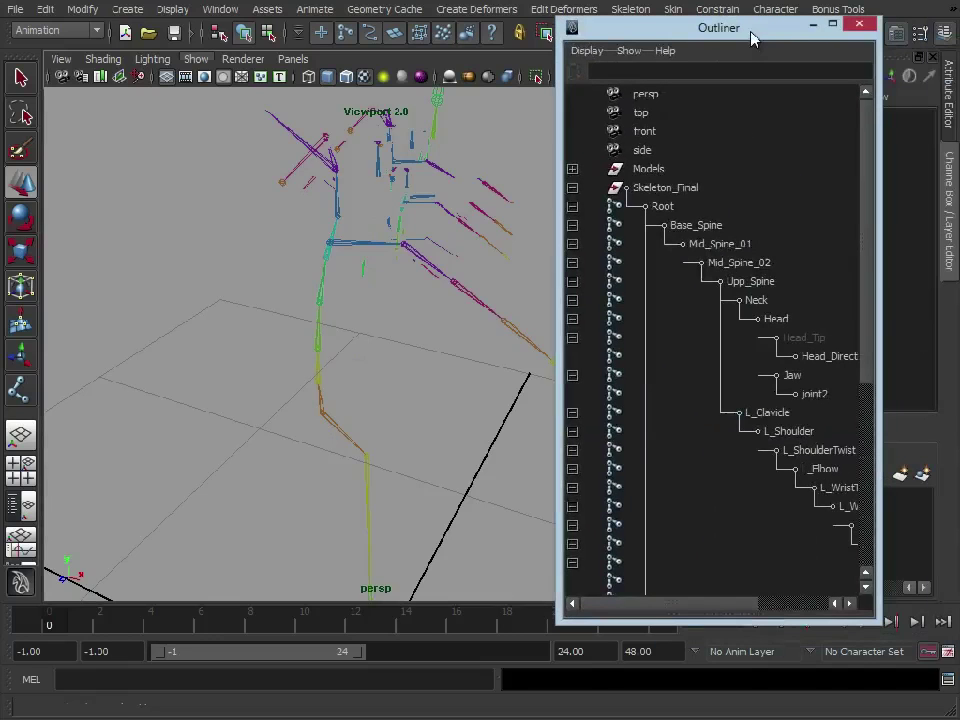
scroll(673, 316, "down", 3)
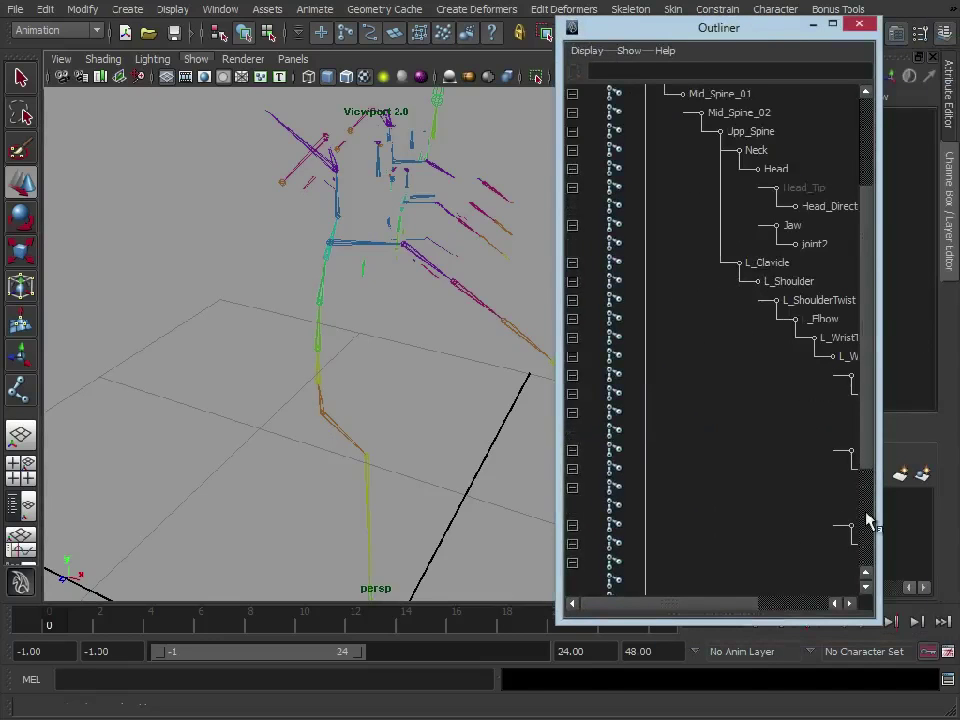
left_click_drag(876, 518, 926, 514)
left_click(343, 268)
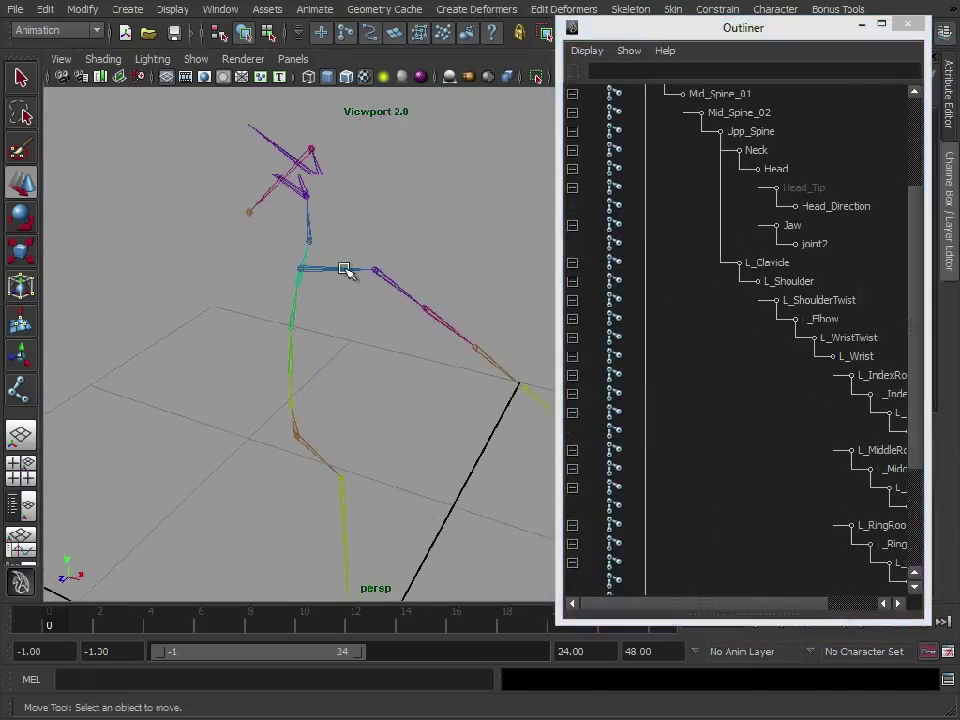
key("Down")
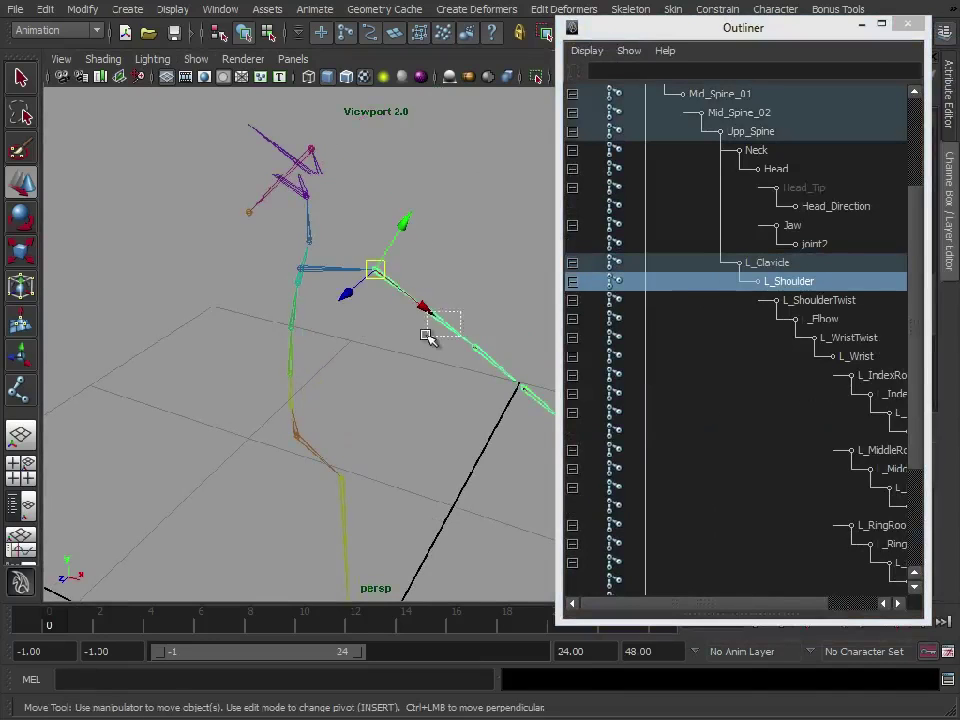
key("Down")
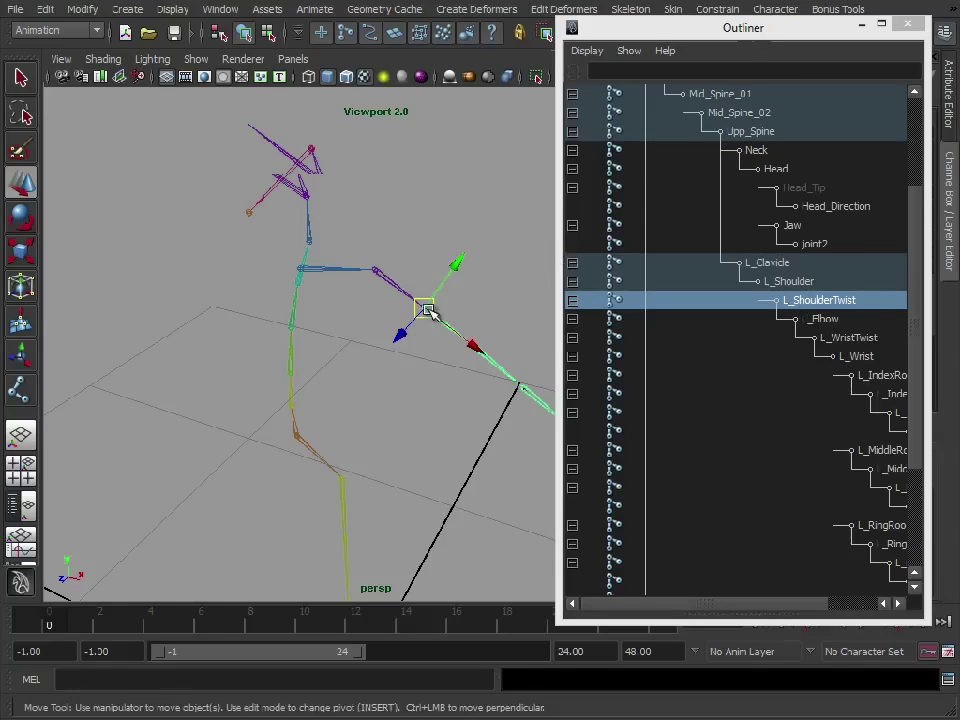
key("ctrl+z")
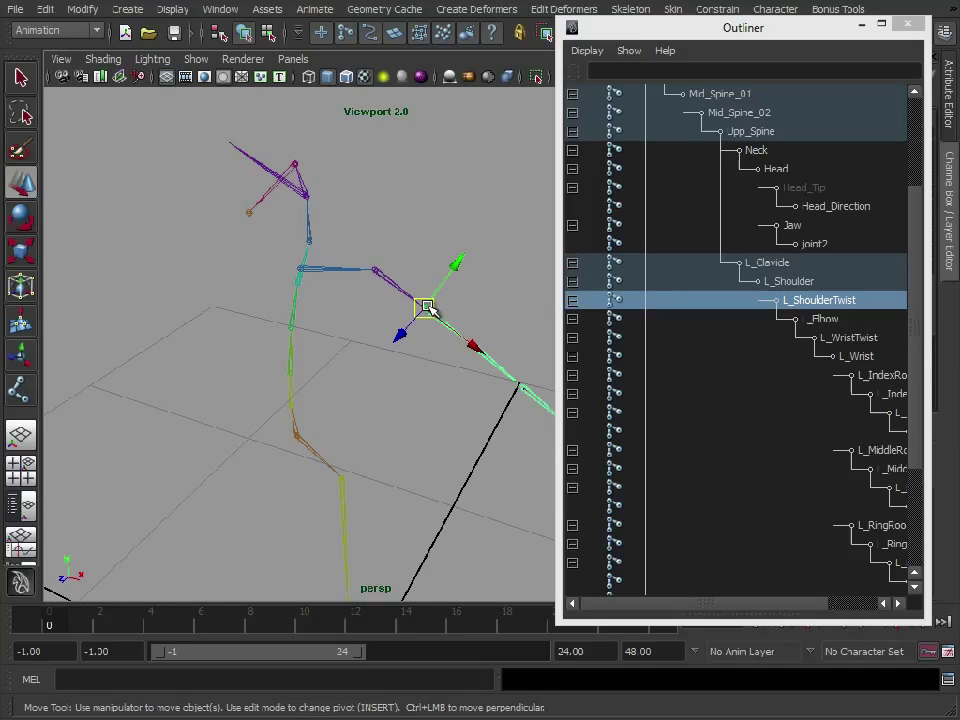
left_click(906, 25)
Select the left clavicle and left hip joint chains and open the Mirror Joint options.
right_click_drag(482, 300, 381, 294, "alt")
middle_click_drag(381, 294, 425, 286, "alt")
right_click_drag(425, 286, 479, 276, "alt")
left_click(600, 142)
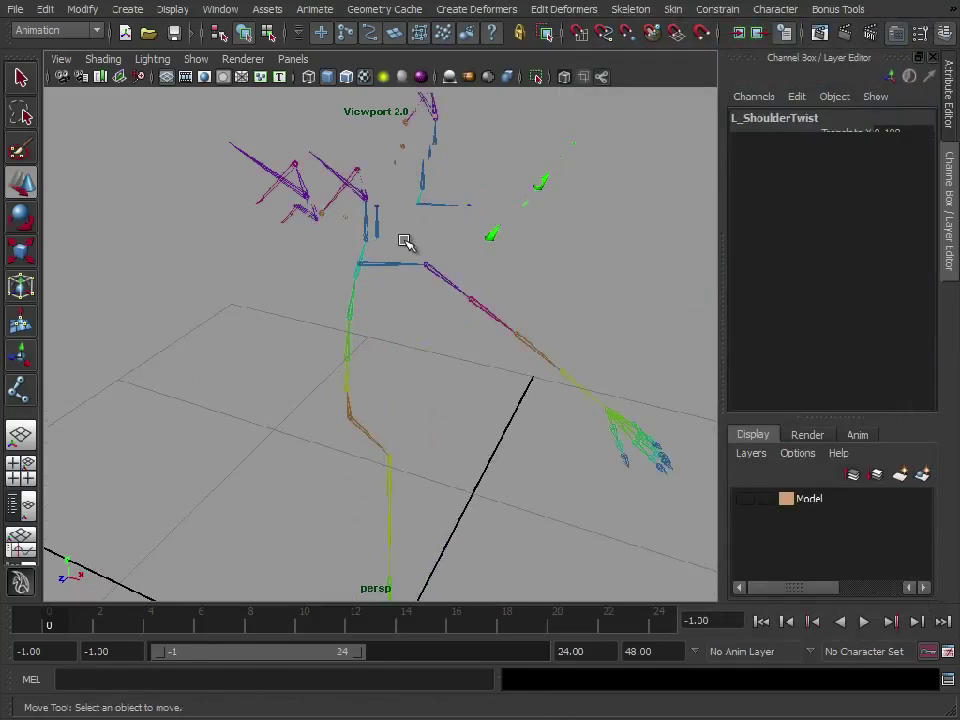
left_click_drag(400, 240, 407, 454)
left_click(388, 447)
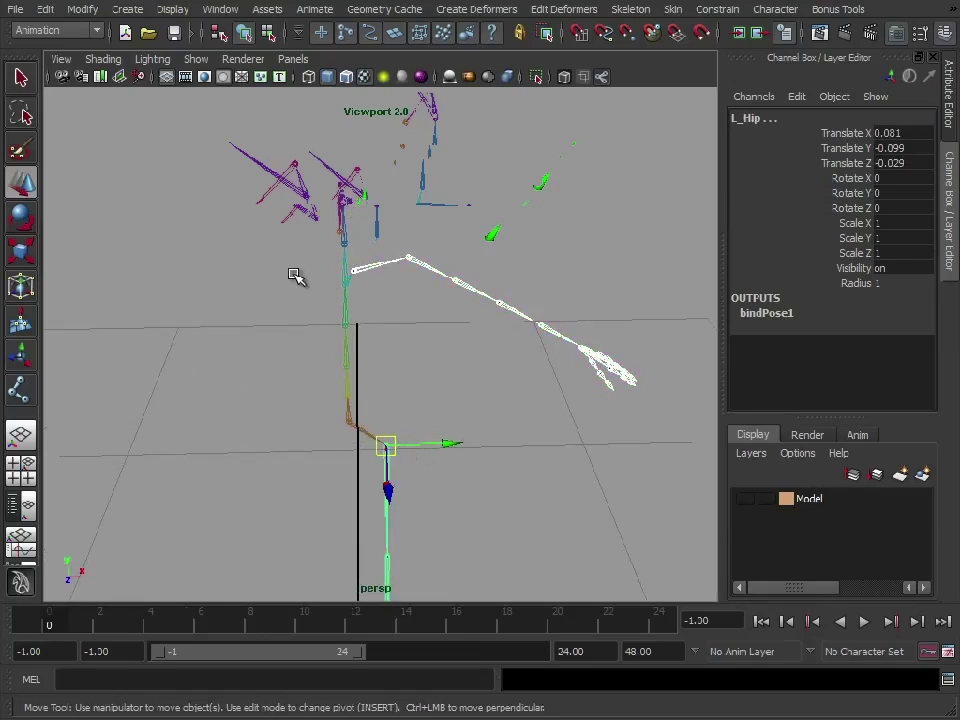
left_click(632, 10)
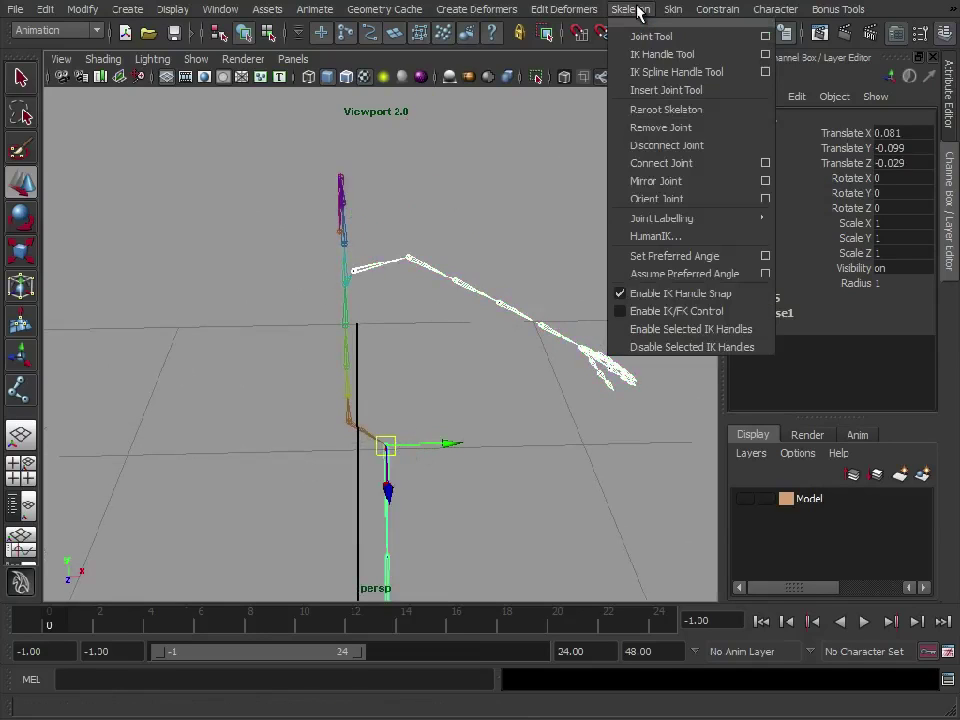
left_click(766, 181)
left_click_drag(502, 168, 760, 52)
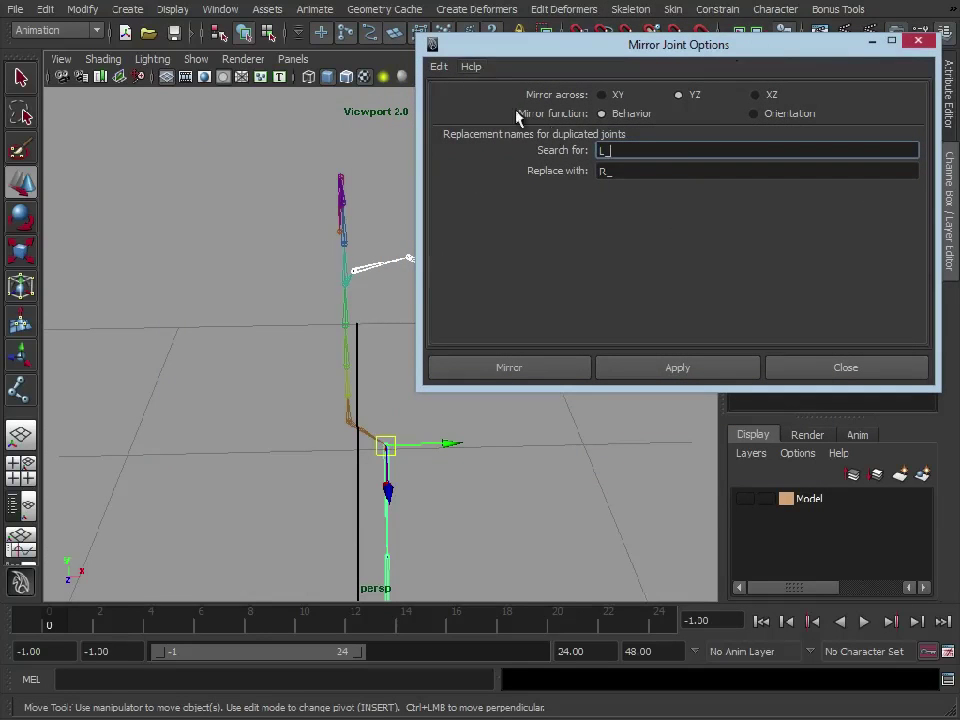
Review the joint name replacement settings, with L_ as the search text and R_ as its replacement.
left_click_drag(352, 305, 236, 276, "alt")
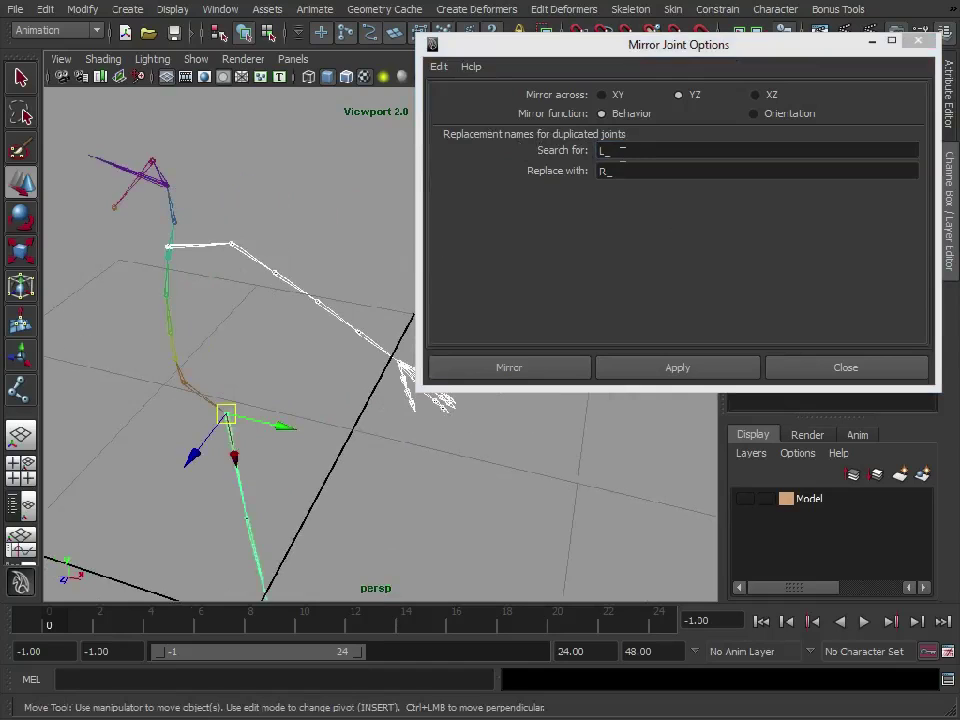
left_click_drag(658, 152, 459, 156)
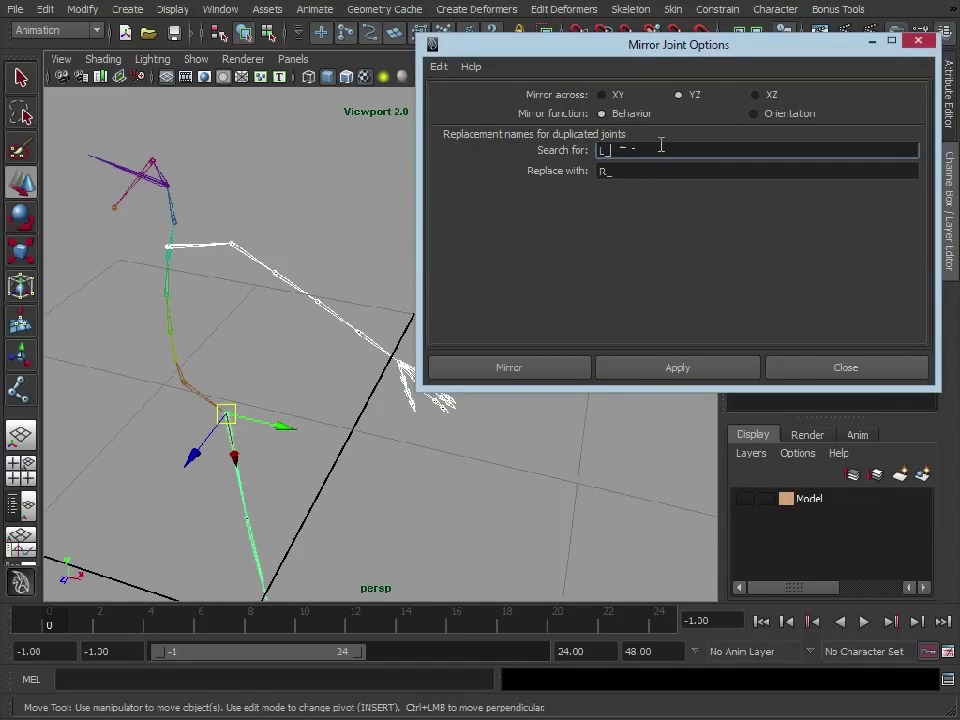
left_click_drag(652, 170, 463, 172)
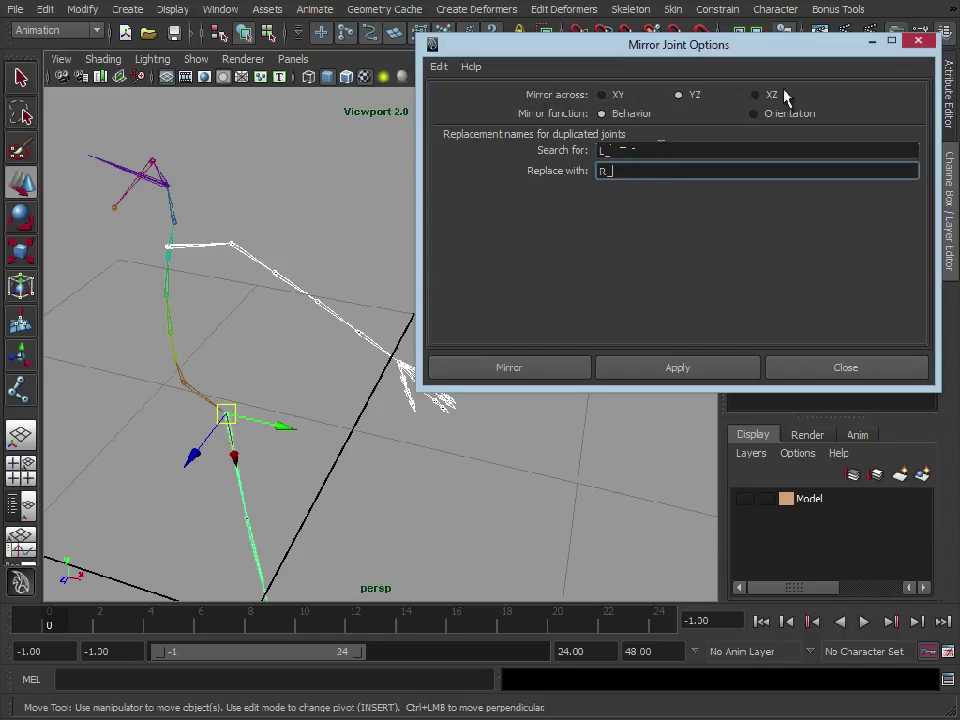
left_click_drag(272, 173, 268, 170, "alt")
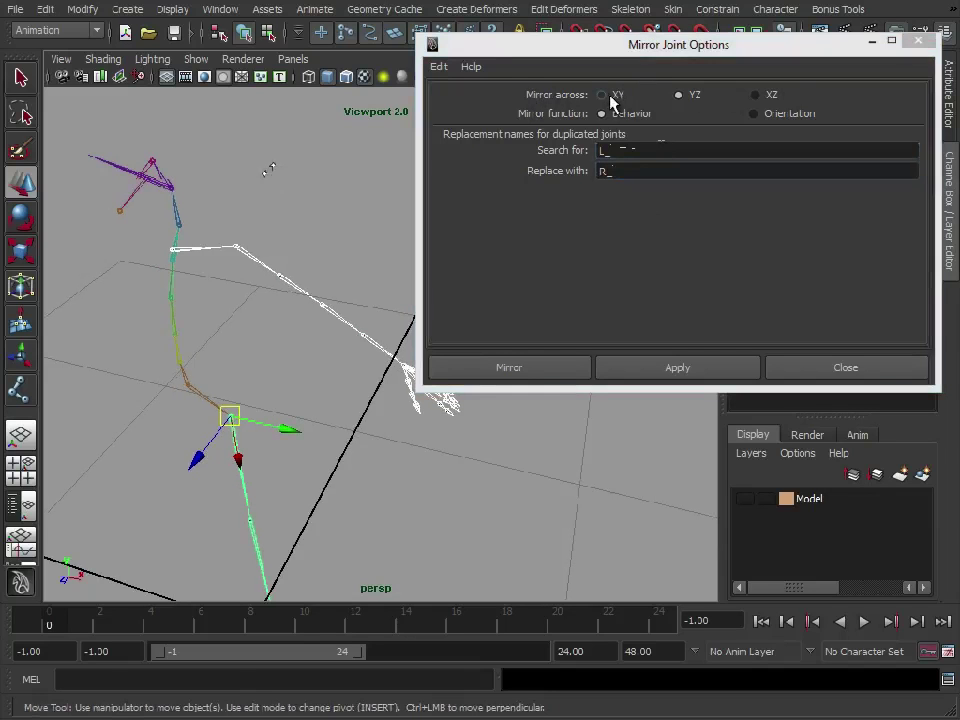
Try to mirror the left arm chain from the clavicle across the XY plane with the Behavior function.
left_click(610, 97)
left_click_drag(232, 283, 276, 259, "alt")
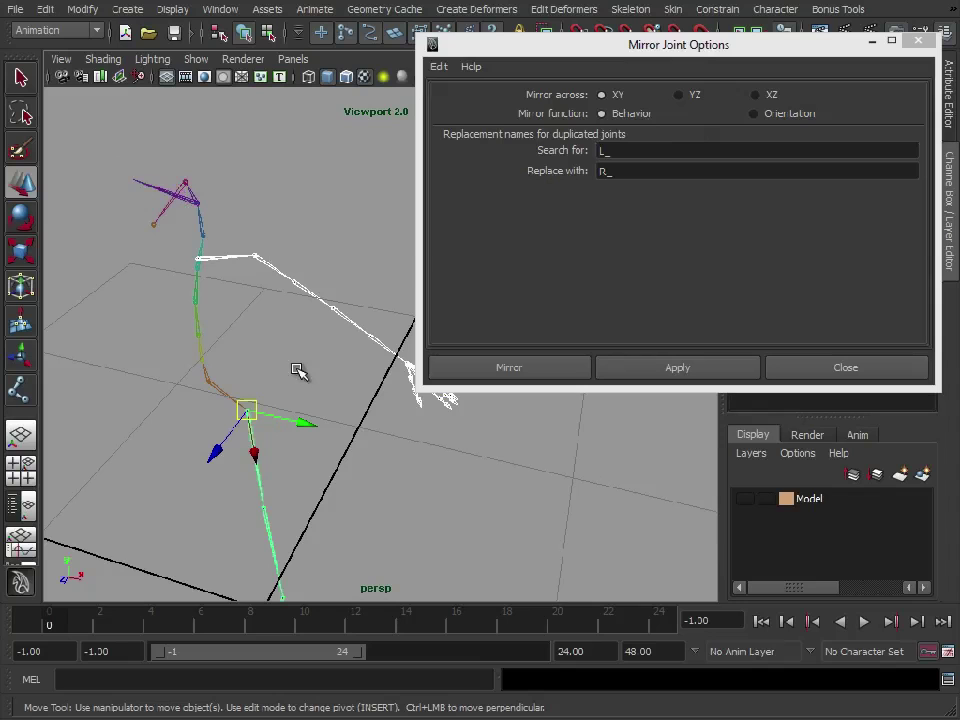
left_click_drag(298, 372, 300, 300, "alt")
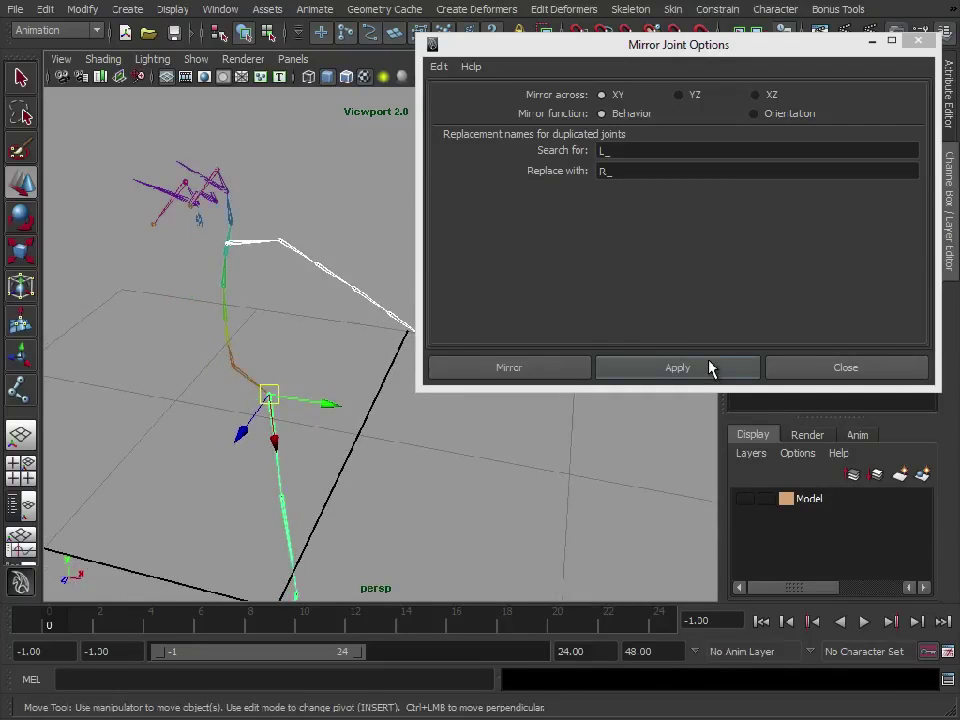
left_click(710, 368)
left_click(290, 248)
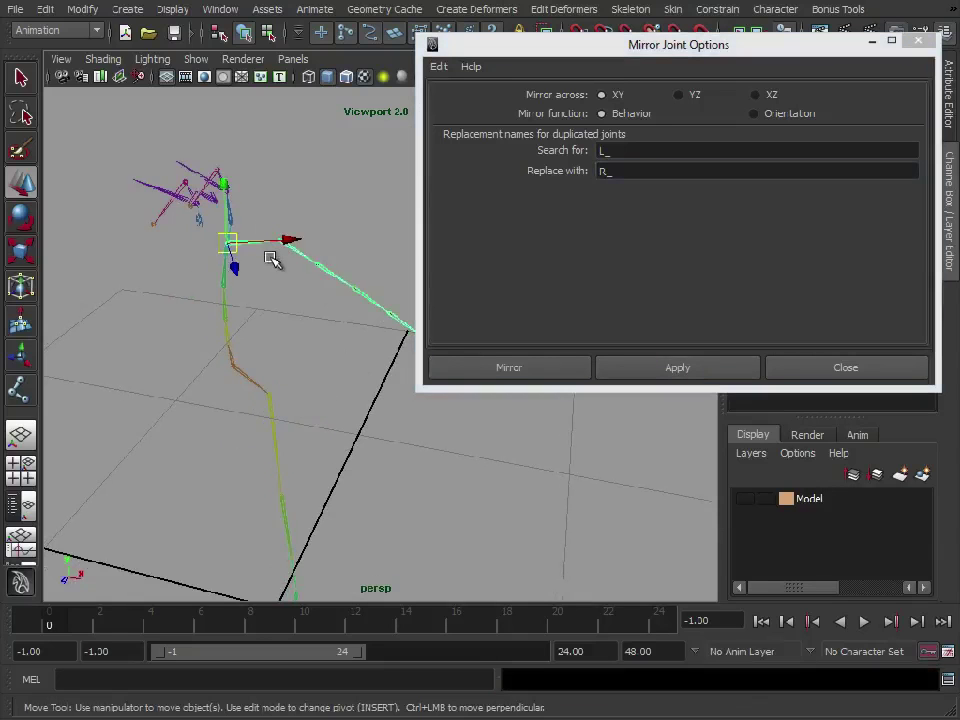
left_click(690, 368)
left_click(690, 368)
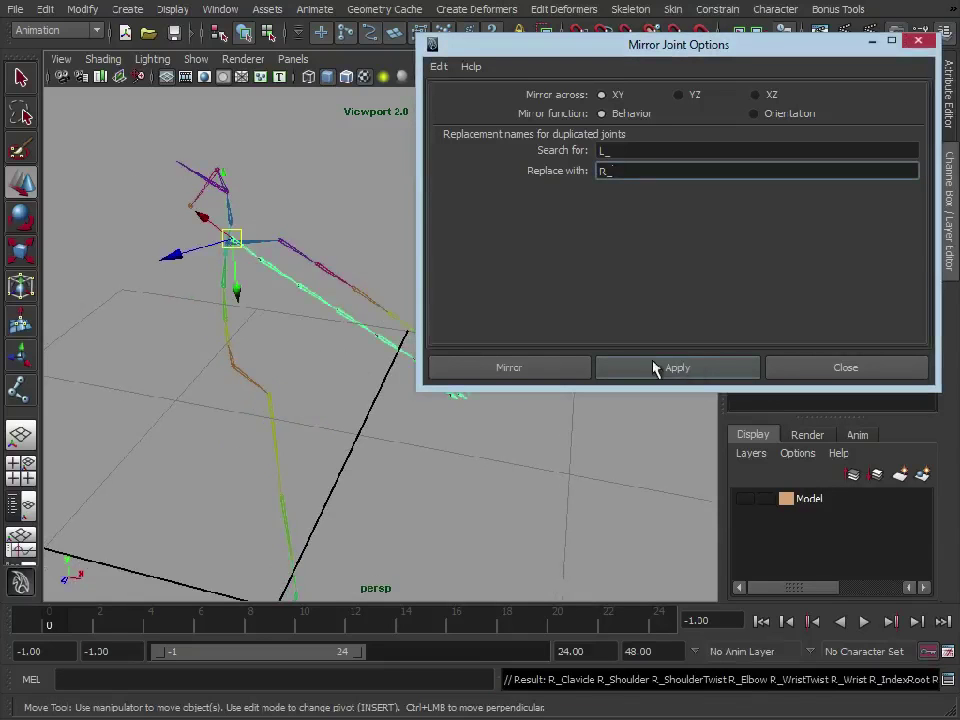
middle_click_drag(238, 258, 260, 313, "alt")
scroll(212, 257, "up", 3)
key("ctrl+z")
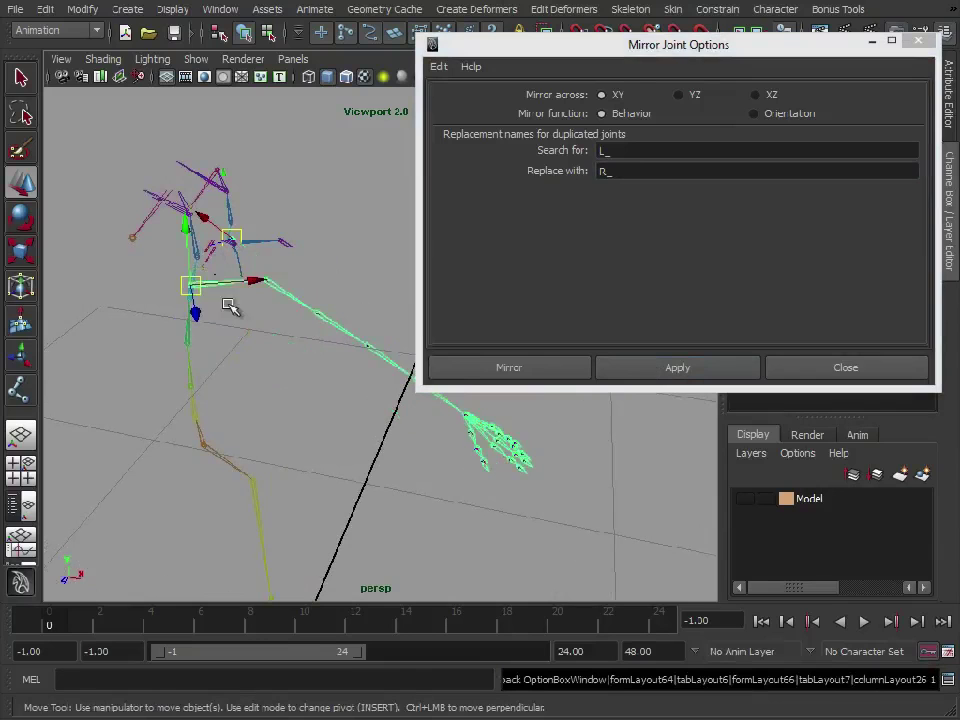
Mirror the left arm chain across the YZ plane with the Behavior function, replacing L_ with R_ in the names.
left_click(693, 96)
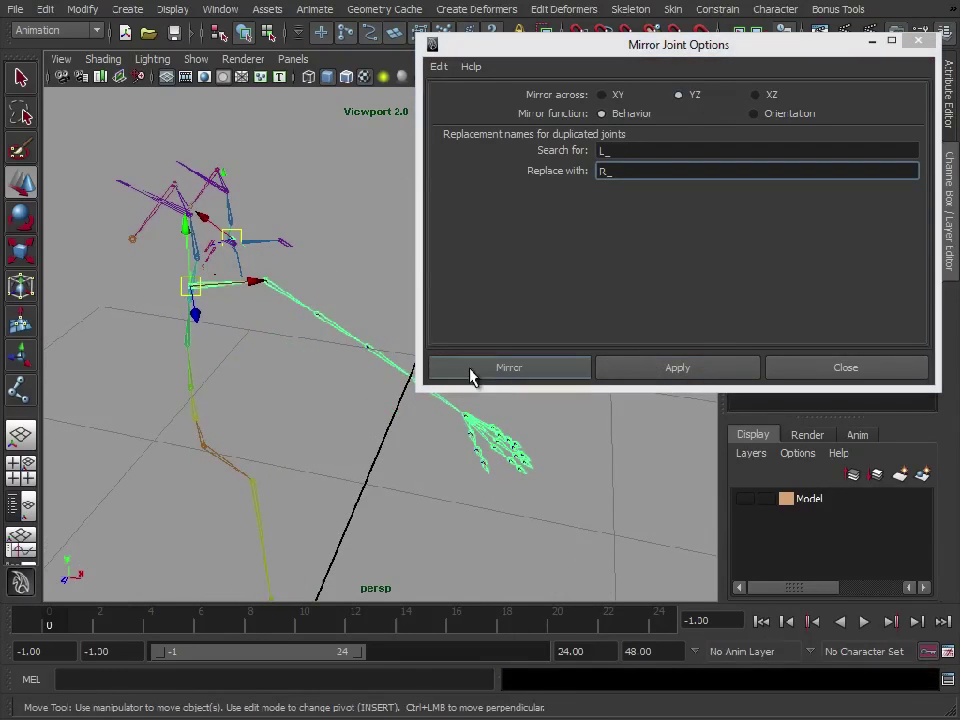
left_click(677, 369)
left_click_drag(260, 335, 238, 333, "alt")
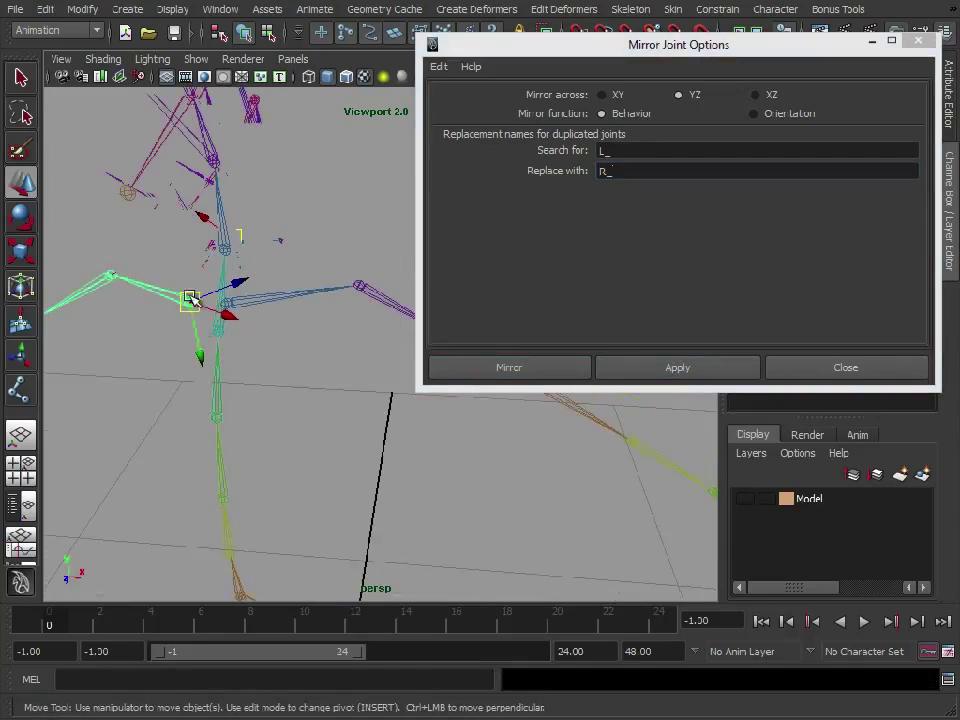
Compare the axis orientations of the left clavicle and the mirrored right clavicle.
left_click(262, 297)
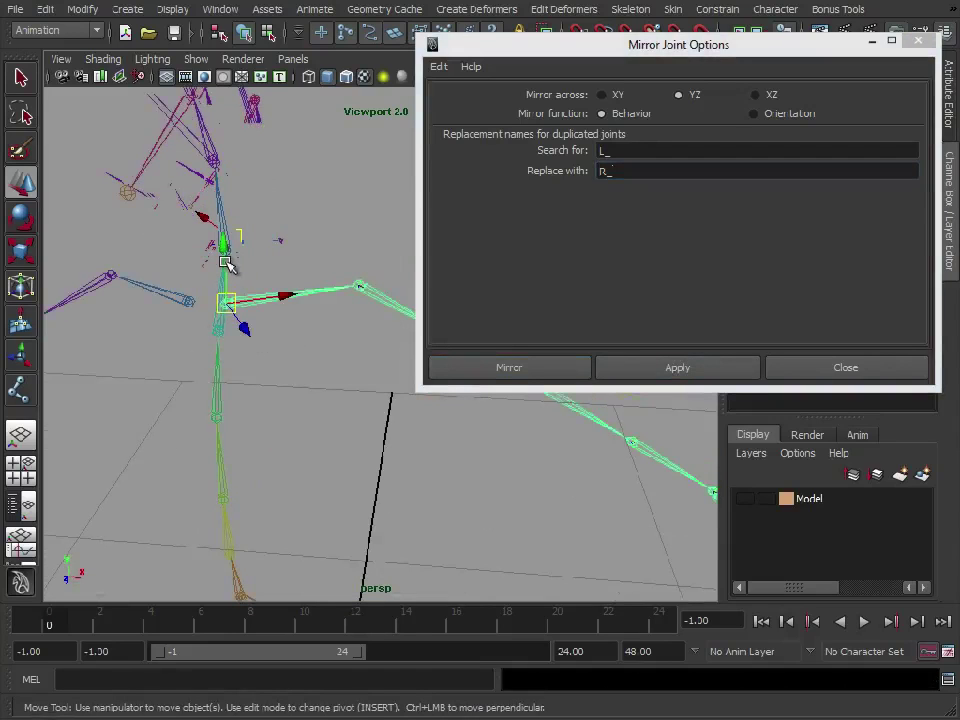
left_click(190, 301)
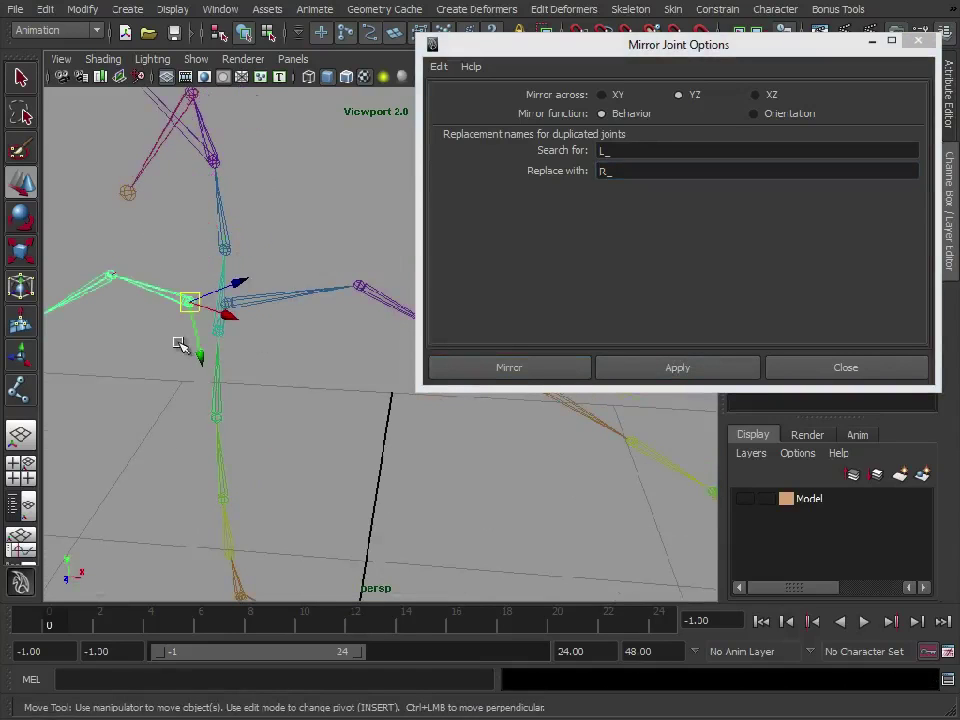
left_click_drag(272, 349, 274, 334, "alt")
middle_click_drag(274, 334, 330, 335, "alt")
left_click_drag(330, 335, 315, 354, "alt")
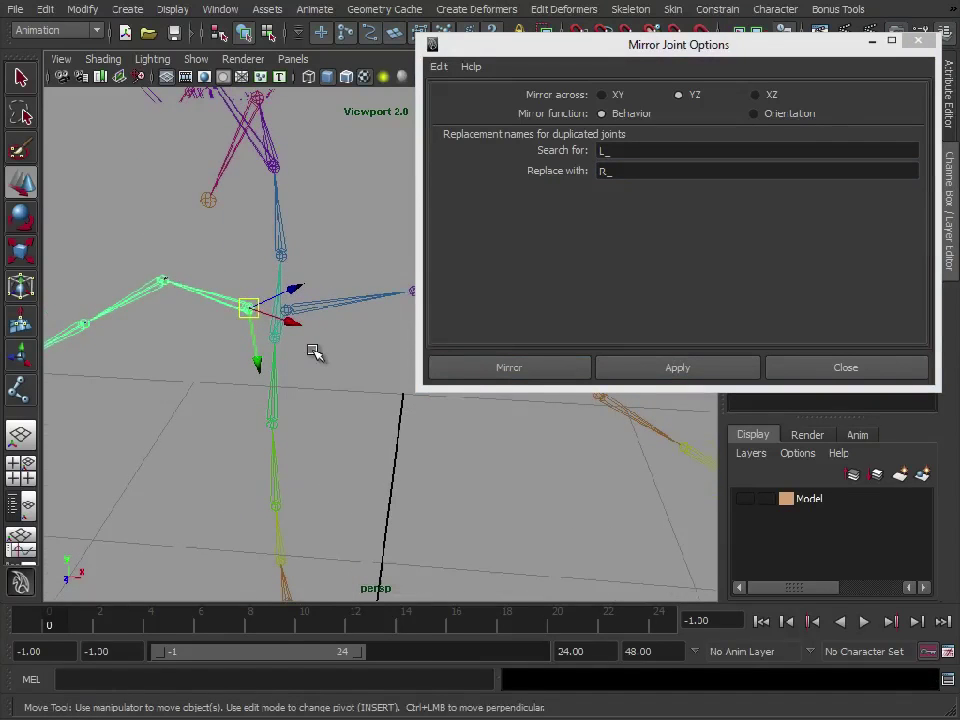
Try rotating the left and right clavicles together by about -8 degrees around Z, and undo the rotation.
key("e")
left_click(332, 309)
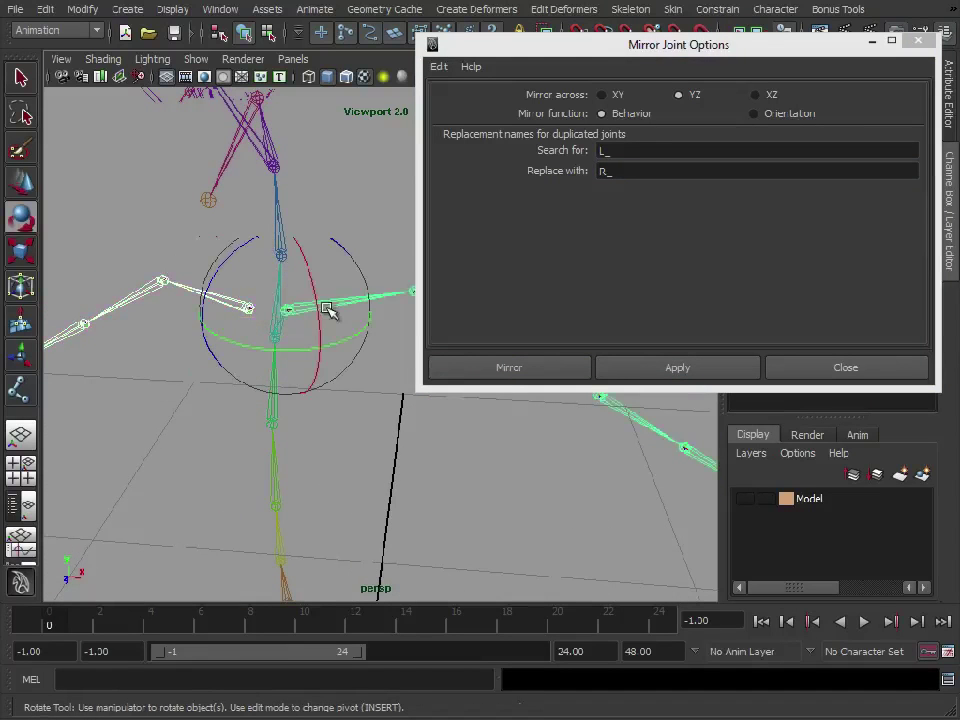
mouse_move(261, 236)
left_mouse_down()
mouse_move(221, 246)
mouse_move(321, 231)
mouse_move(245, 248)
mouse_move(275, 241)
left_mouse_up()
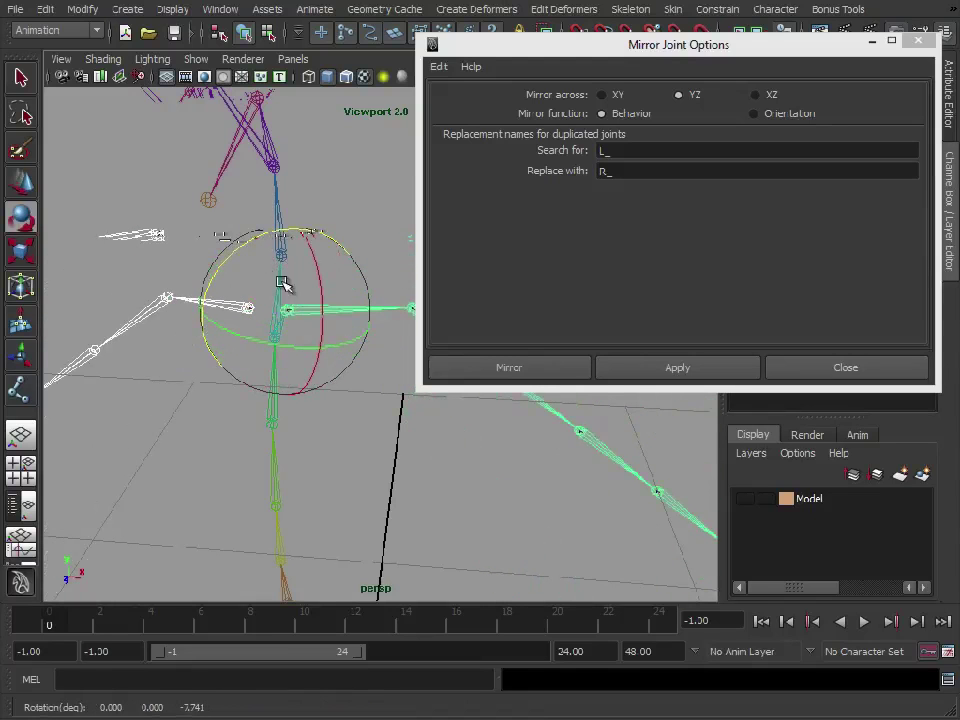
key("ctrl+z")
Try rotating both shoulder joints together by about -40 degrees around Z to test the mirrored behavior.
left_click_drag(328, 360, 371, 326, "alt")
left_click_drag(167, 268, 193, 285, "alt")
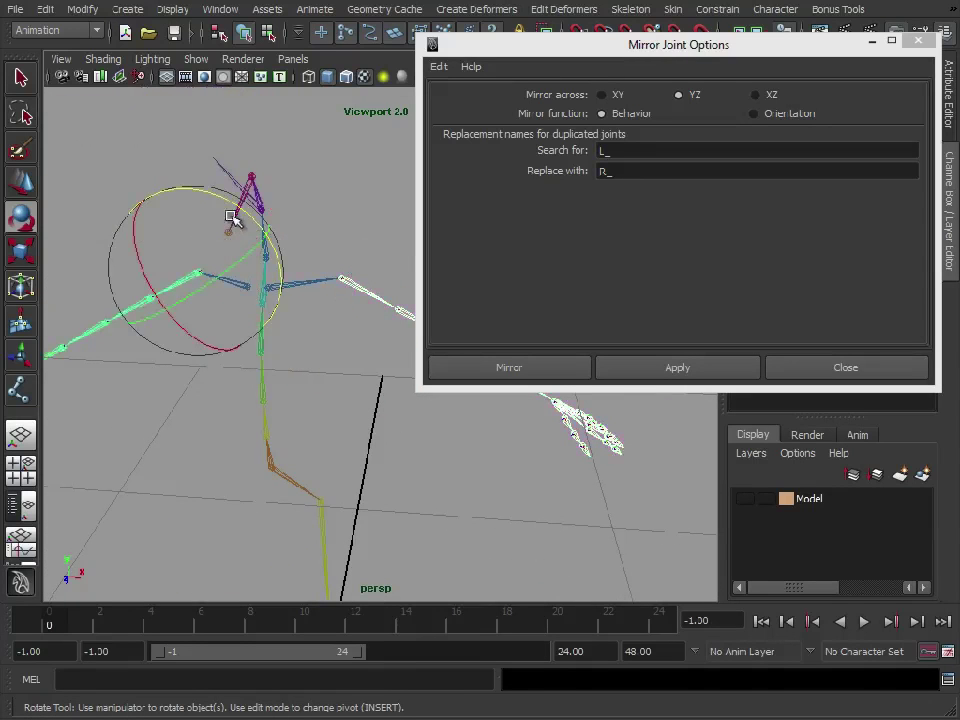
left_click_drag(241, 206, 140, 130)
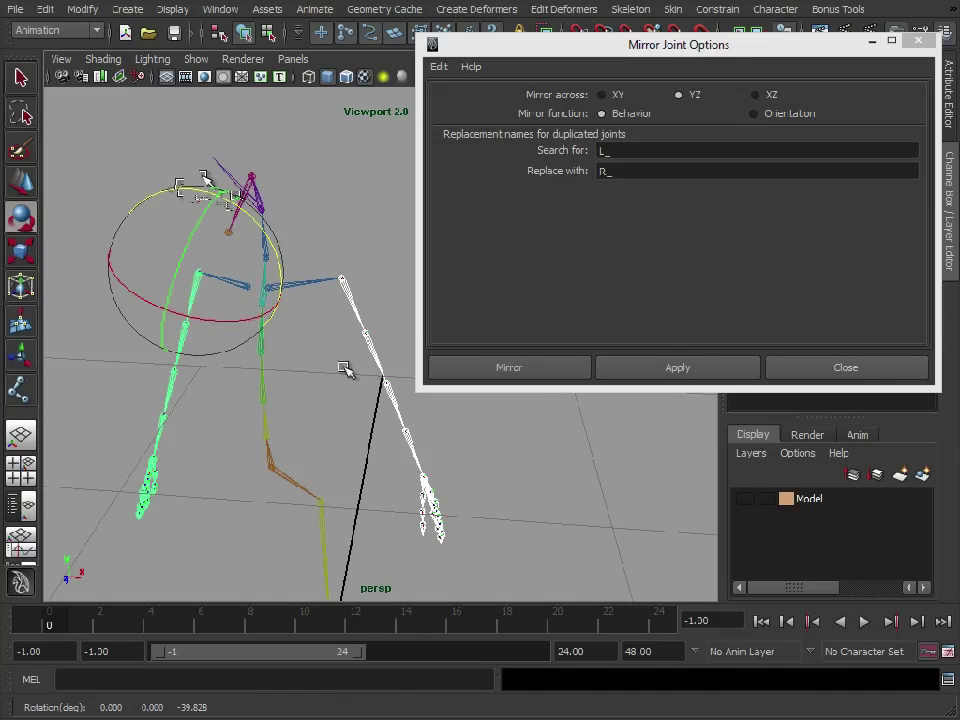
left_click_drag(345, 371, 329, 320, "alt")
Undo the shoulder rotation and the Behavior mirror of the left arm chain.
key("ctrl+z")
key("ctrl+z")
key("ctrl+z")
key("ctrl+z")
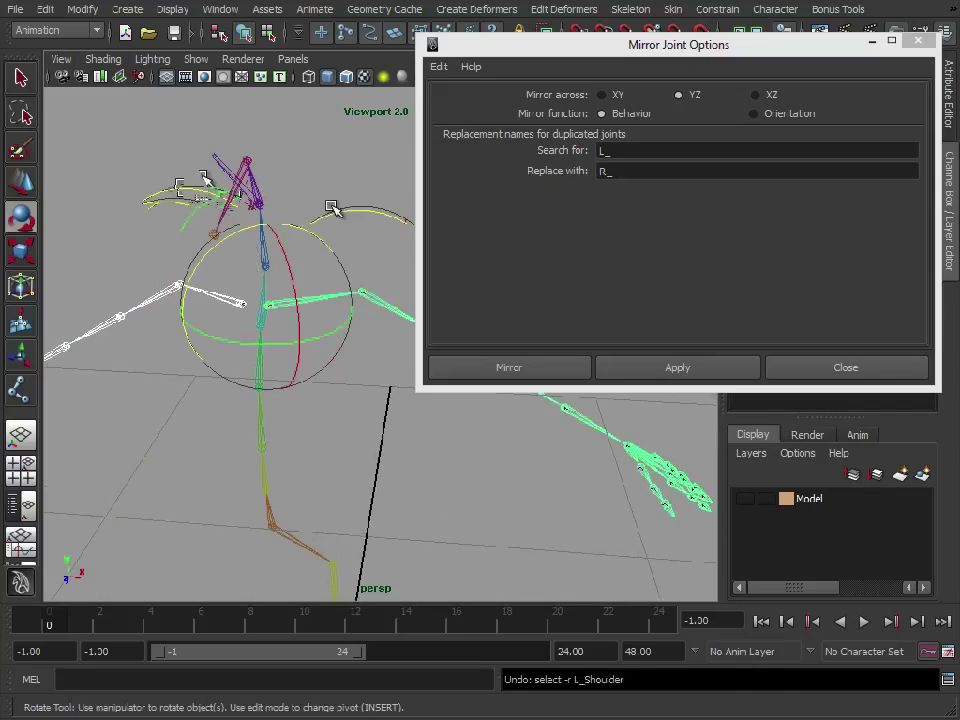
key("ctrl+z")
key("ctrl+z")
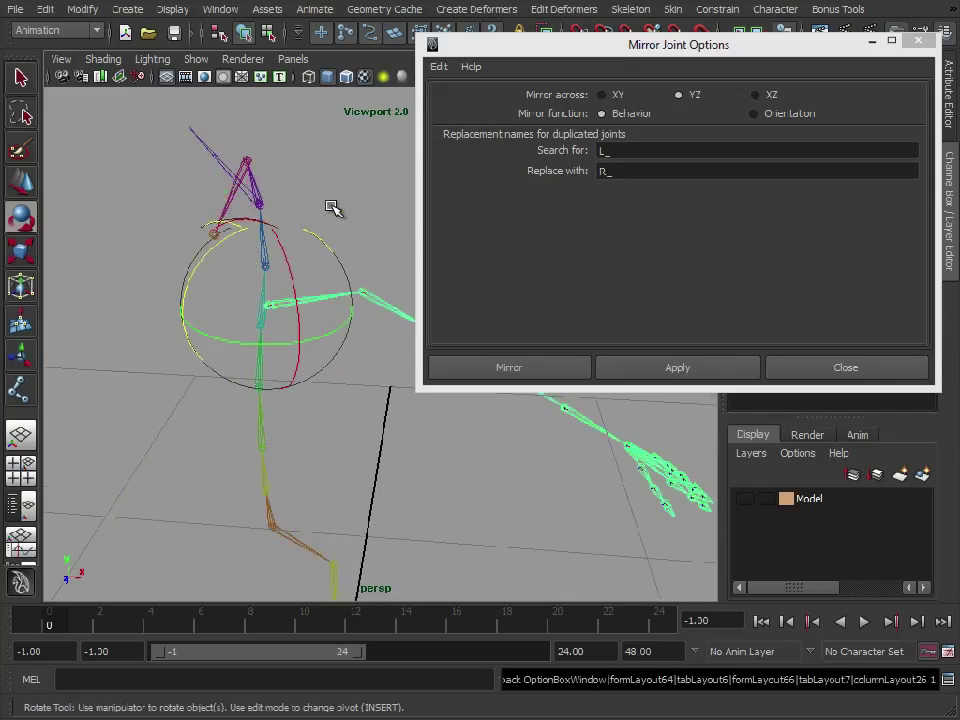
Mirror the left arm chain from the clavicle across the YZ plane with the Orientation function, replacing L_ with R_.
left_click(357, 194)
left_click(315, 299)
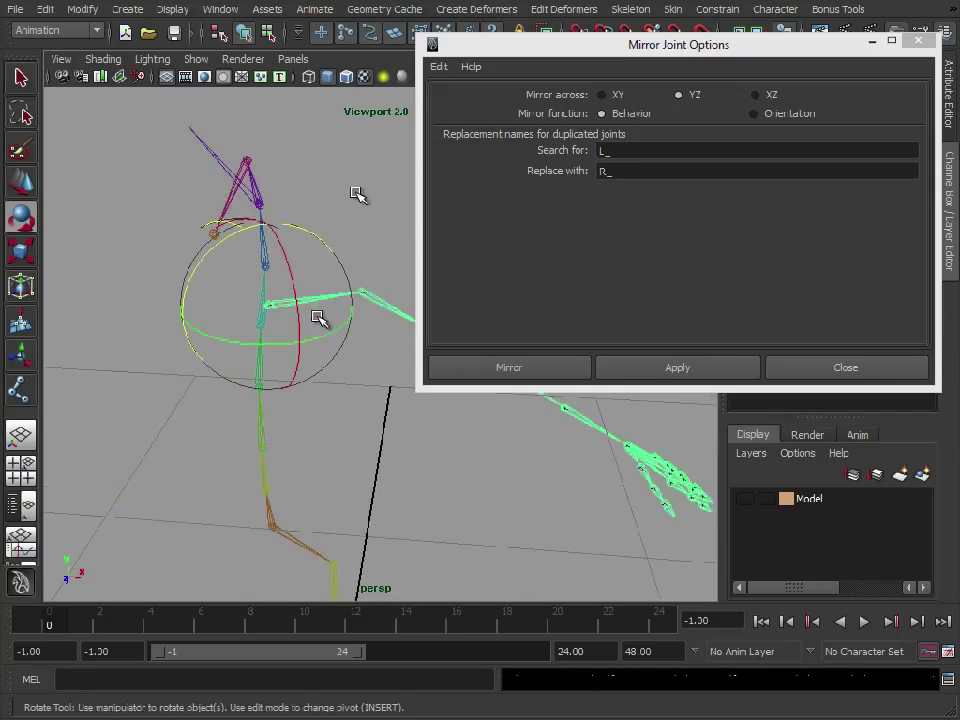
left_click(816, 115)
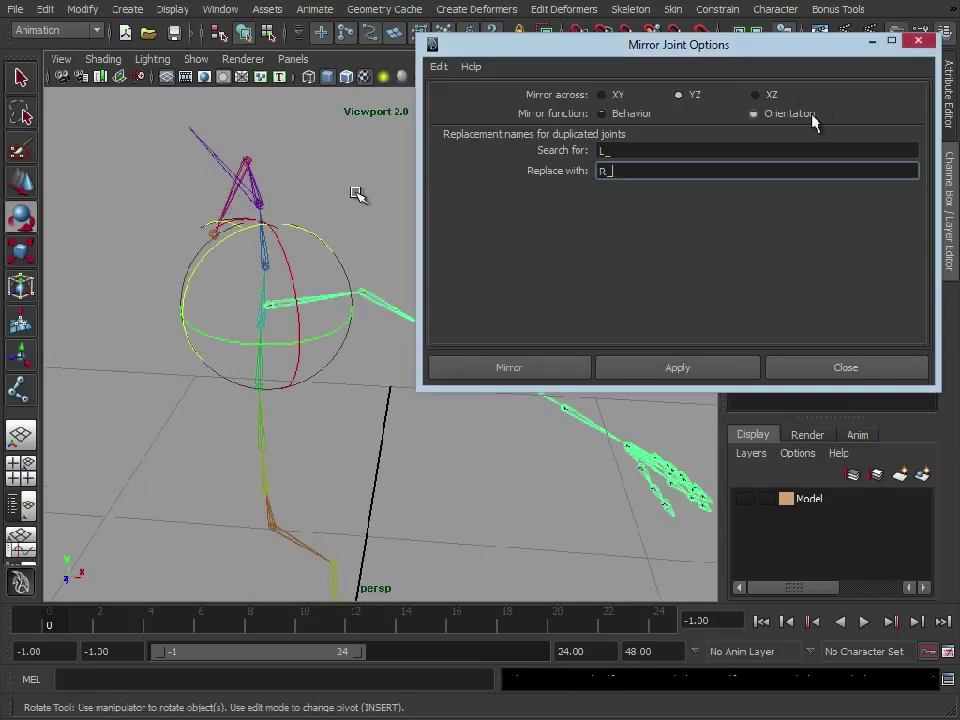
left_click(690, 373)
Examine the move axes of the left clavicle against those of the orientation-mirrored right clavicle.
left_click_drag(327, 257, 336, 319)
key("w")
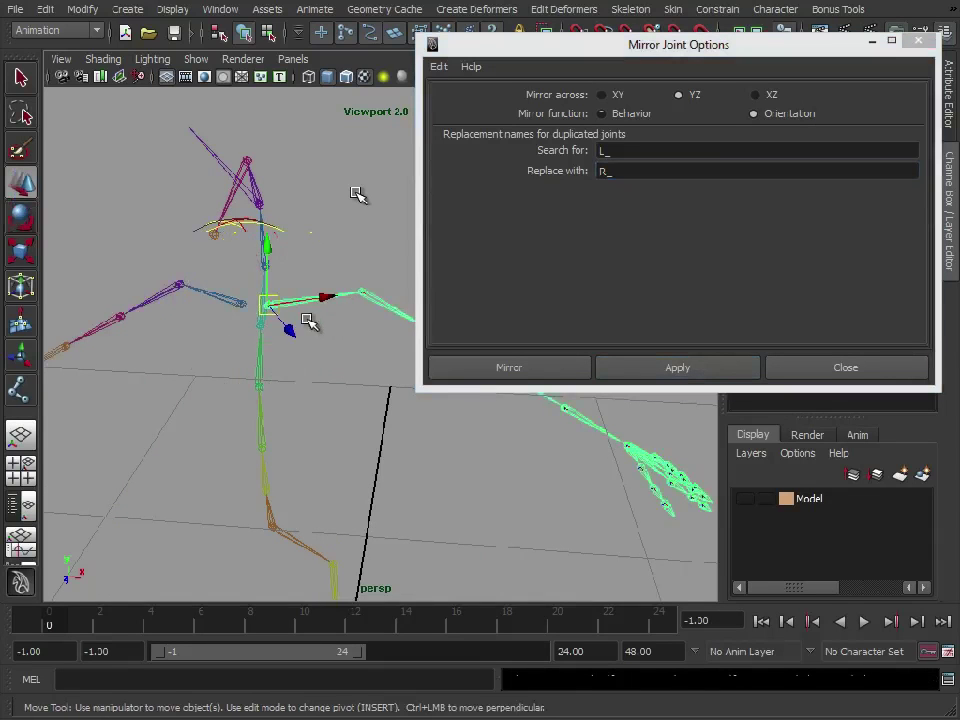
left_click(238, 298)
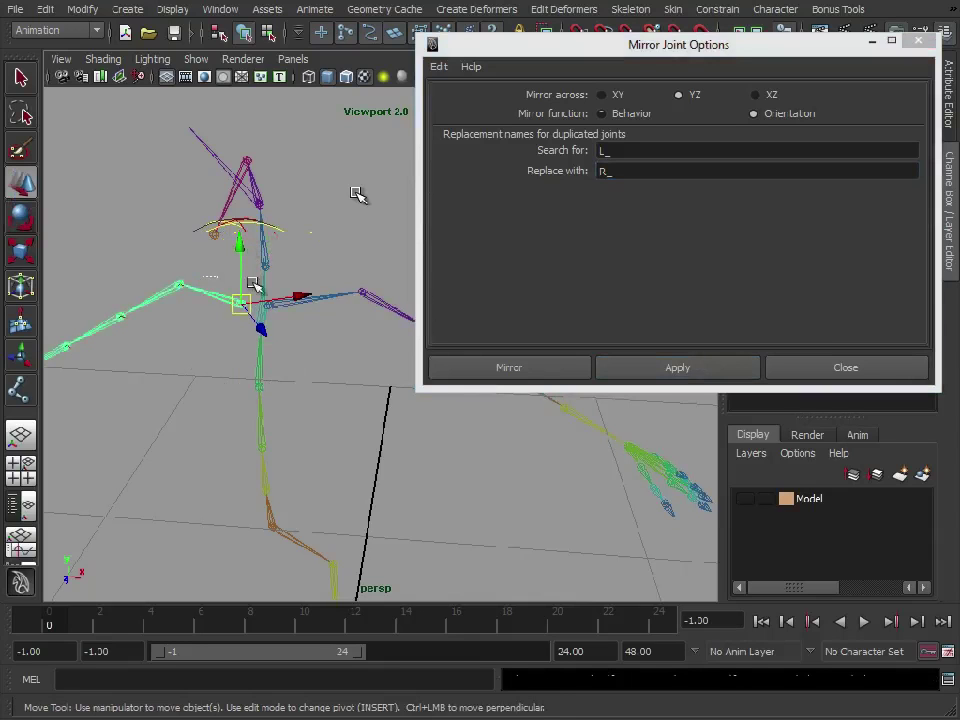
Try rotating both orientation-mirrored clavicles together by about 18 degrees around Z, and undo the rotation.
left_click_drag(310, 254, 306, 328, "shift")
key("e")
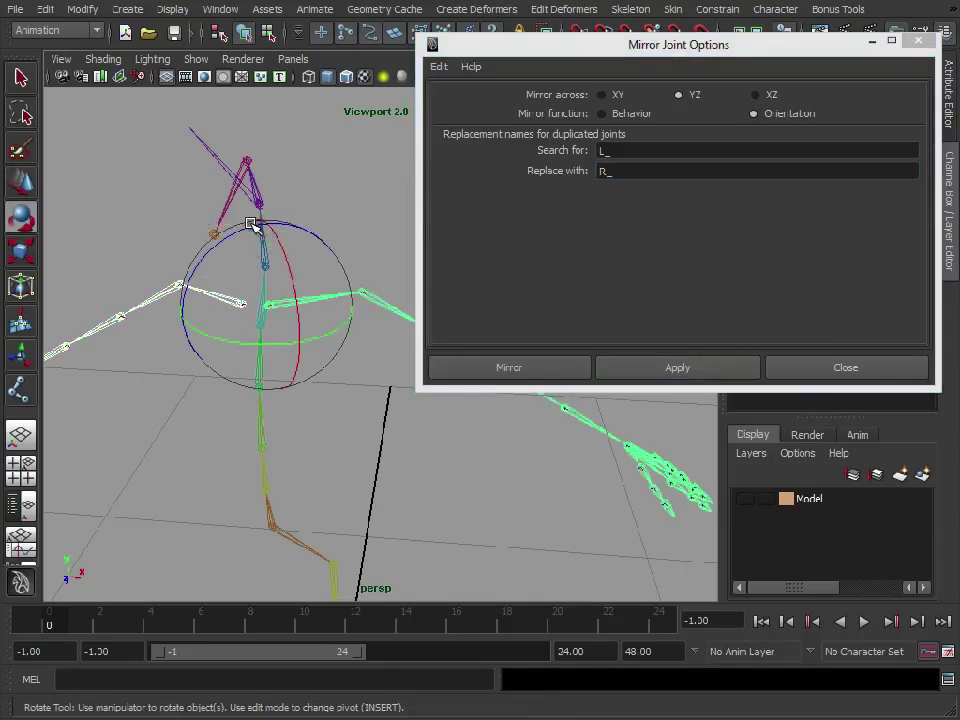
left_click_drag(251, 222, 216, 224)
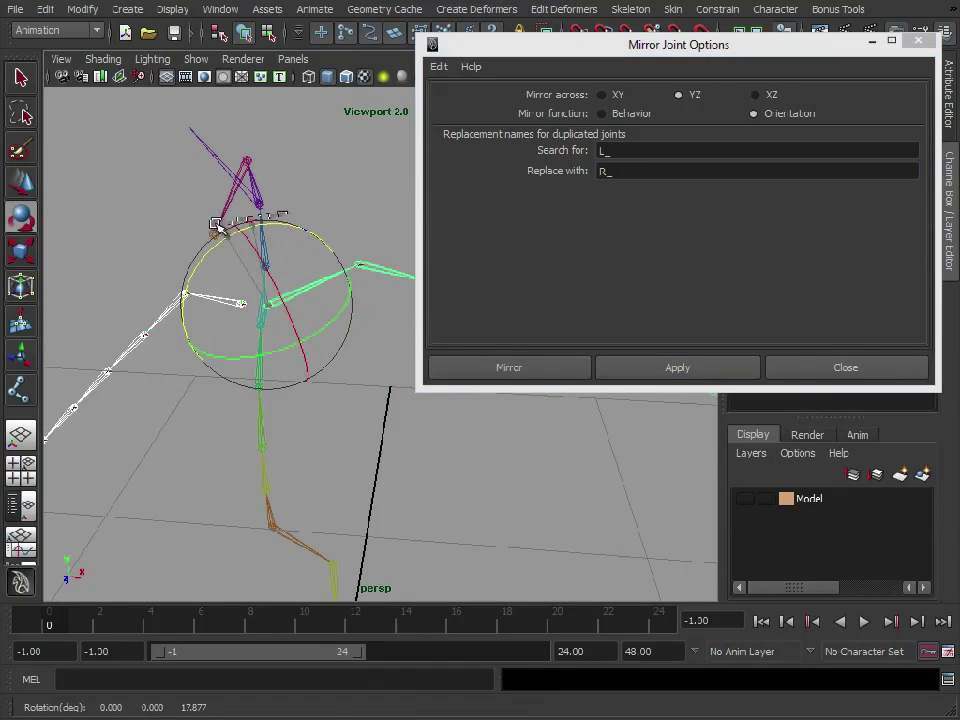
key("ctrl+z")
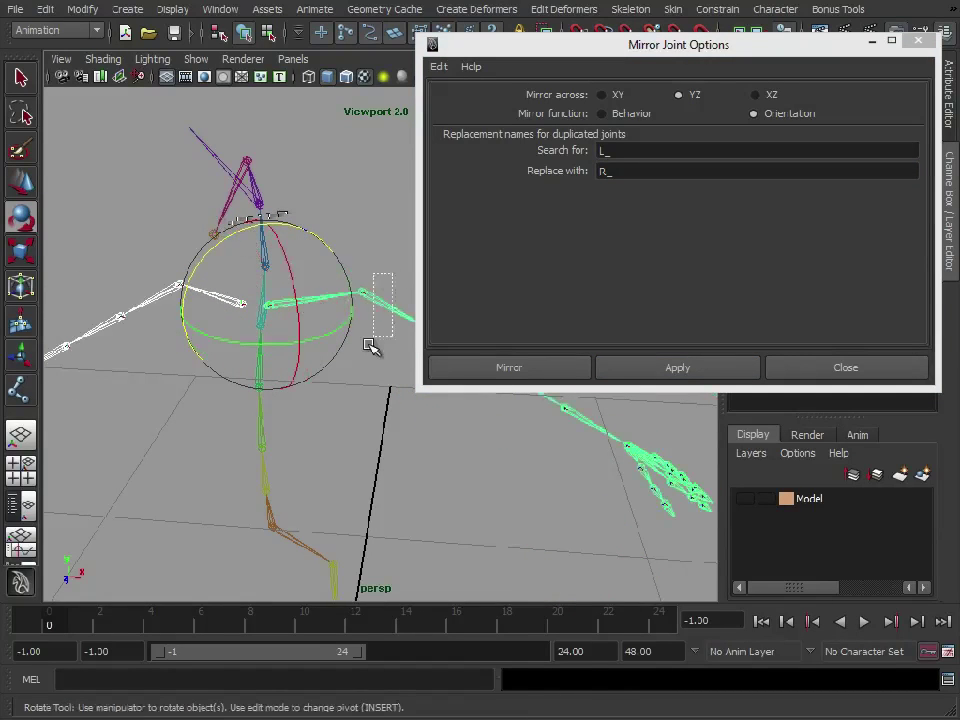
Try rotating the left and right shoulders together to test the Orientation mirror, and undo the rotations.
left_click(161, 317)
left_click(180, 287)
left_click_drag(230, 237, 252, 257)
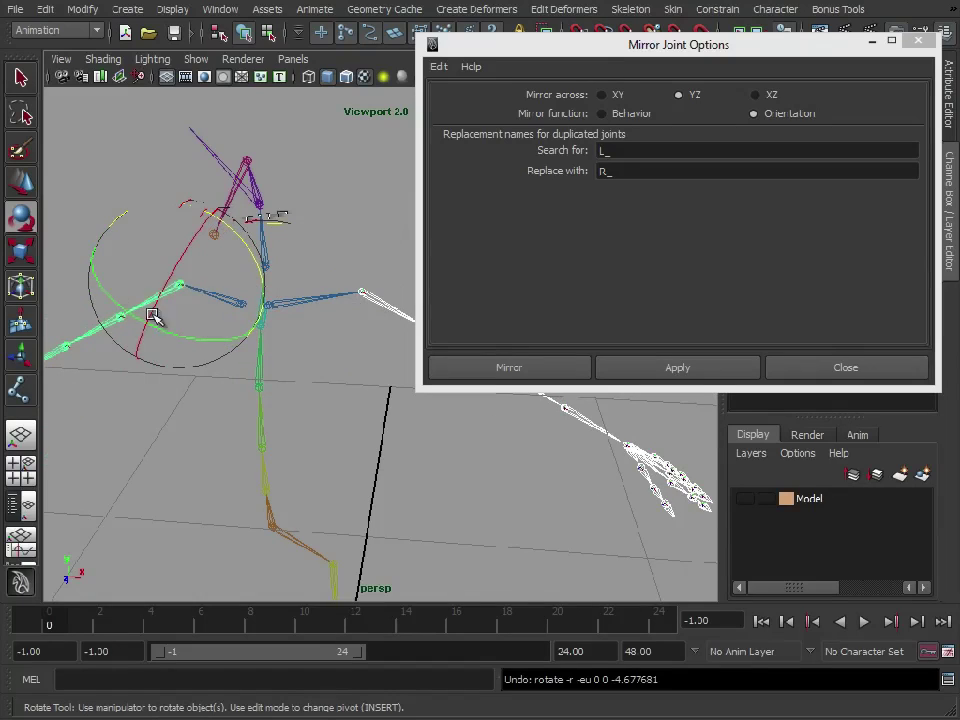
left_click_drag(242, 242, 182, 246)
left_click_drag(360, 411, 208, 396, "alt")
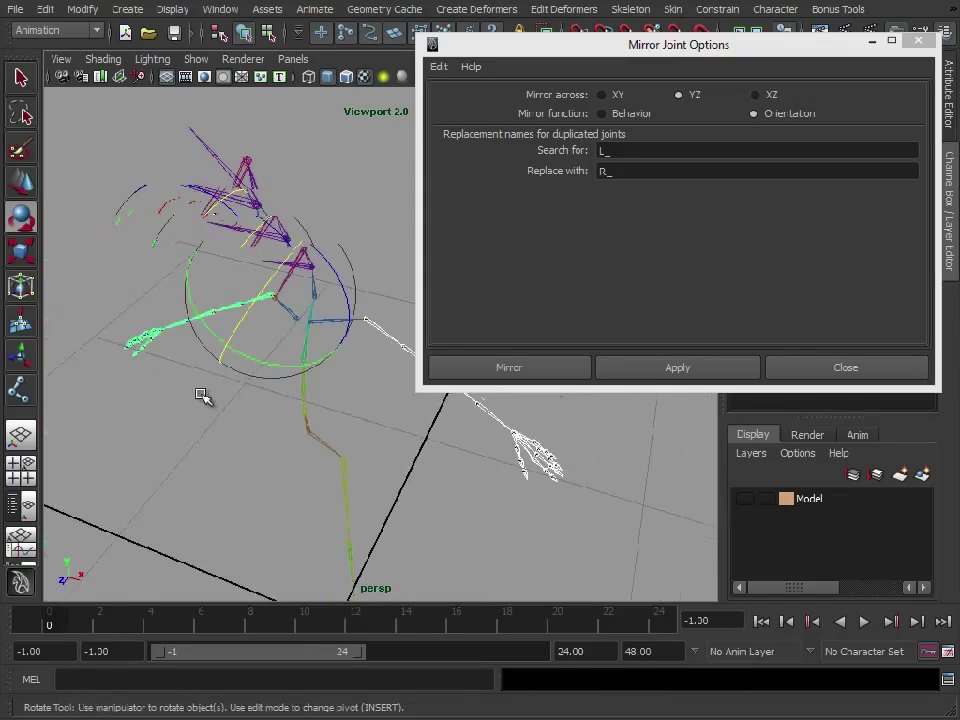
right_click_drag(193, 369, 256, 362, "alt")
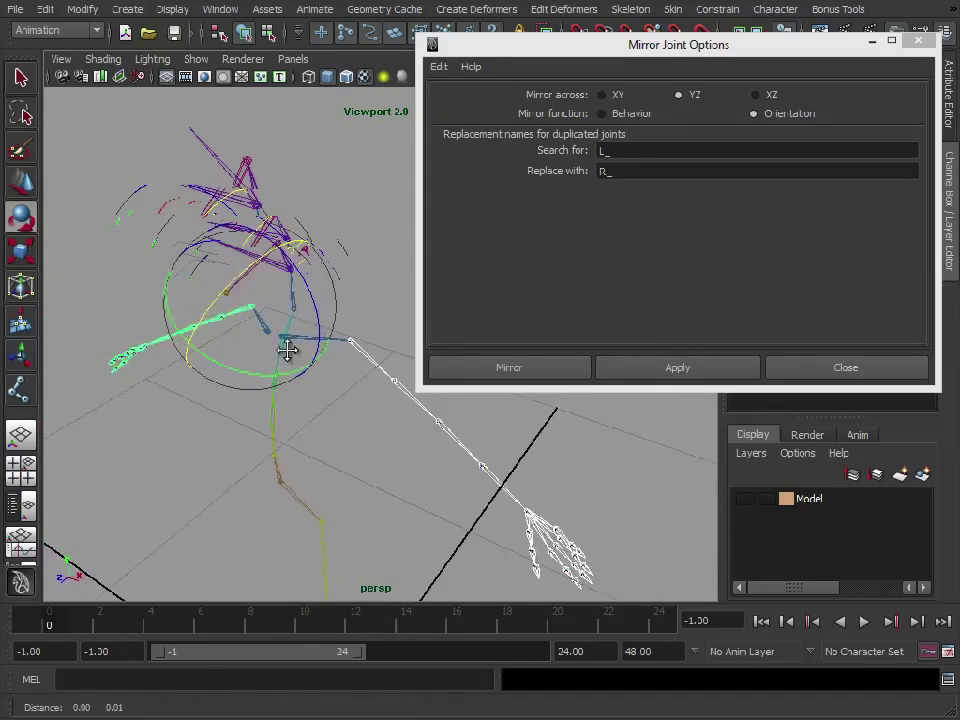
middle_click_drag(287, 350, 290, 365, "alt")
right_click_drag(290, 365, 430, 375, "alt")
middle_click_drag(350, 373, 430, 372, "alt")
left_click_drag(332, 375, 384, 351, "alt")
right_click_drag(384, 351, 349, 341, "alt")
middle_click_drag(349, 341, 272, 303, "alt")
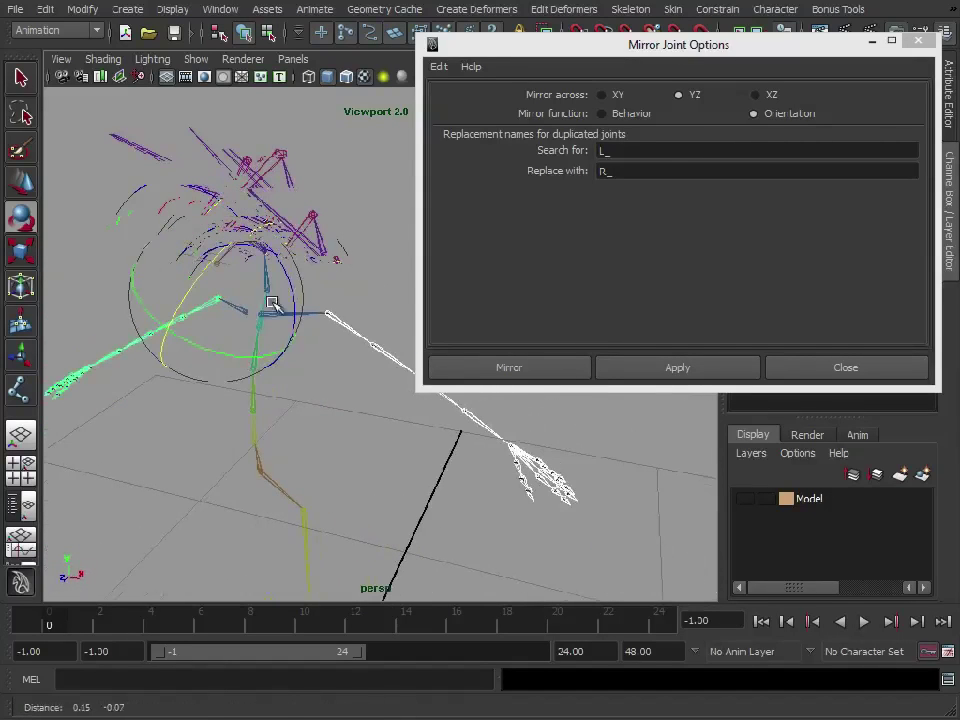
Move the mirror options window clear of the skeleton and inspect the left clavicle's axis directions.
left_click_drag(843, 52, 880, 25)
left_click_drag(326, 326, 334, 354, "alt")
left_click_drag(315, 355, 285, 358, "alt")
key("w")
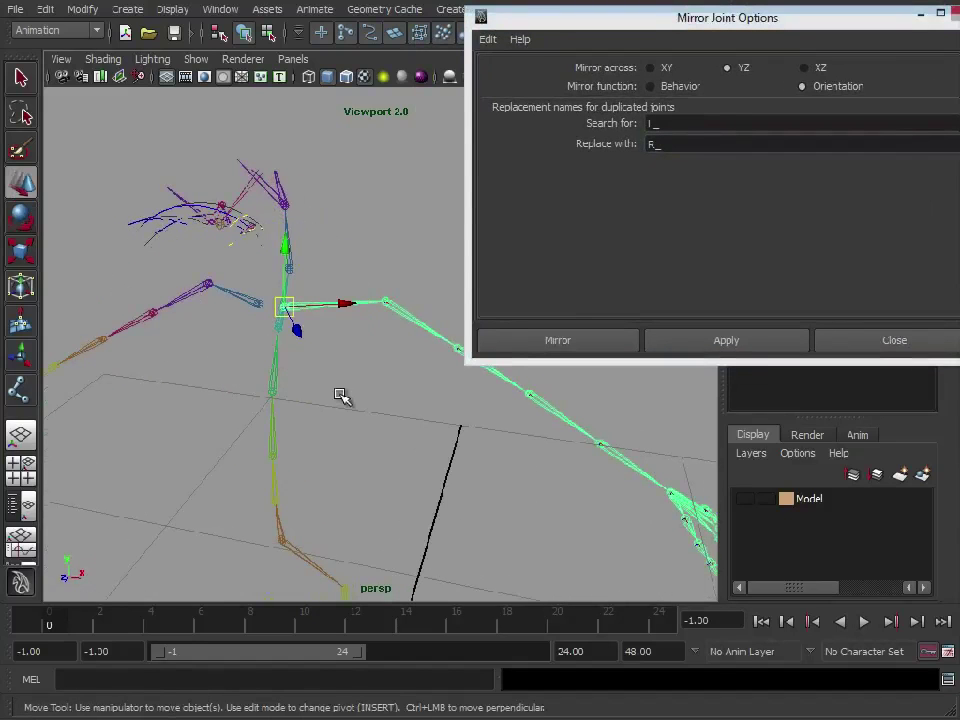
middle_click_drag(313, 332, 381, 343, "alt")
left_click_drag(376, 337, 266, 314)
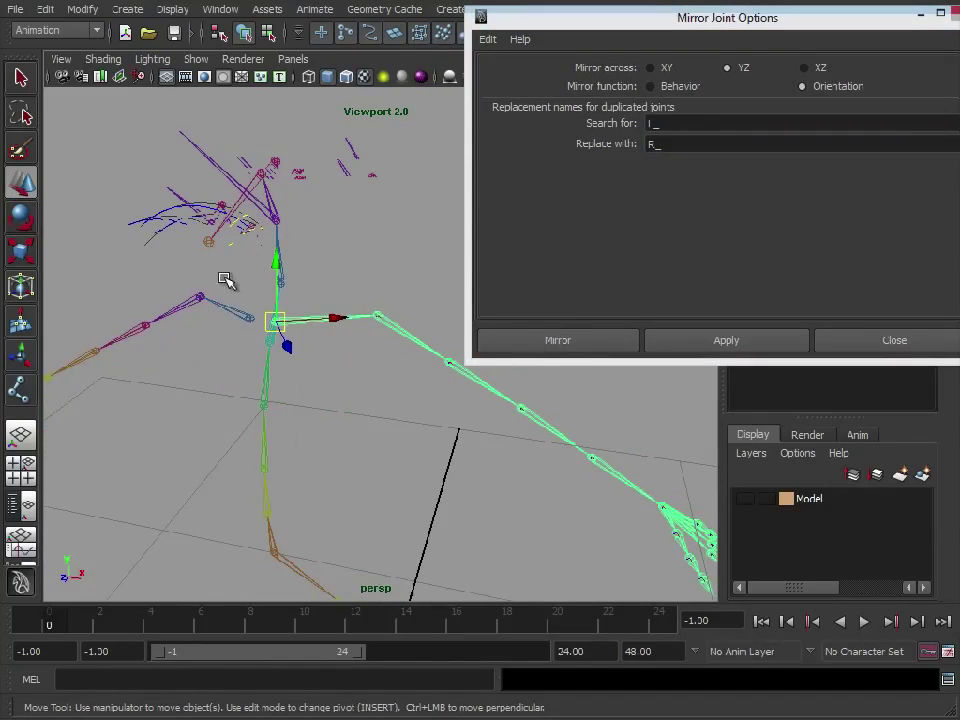
Compare the axis directions of the left and right shoulder joints in the orientation-mirrored arms.
left_click_drag(342, 284, 350, 340)
left_click_drag(416, 305, 372, 345)
left_click_drag(171, 291, 175, 338, "shift")
left_click_drag(222, 368, 256, 345, "alt")
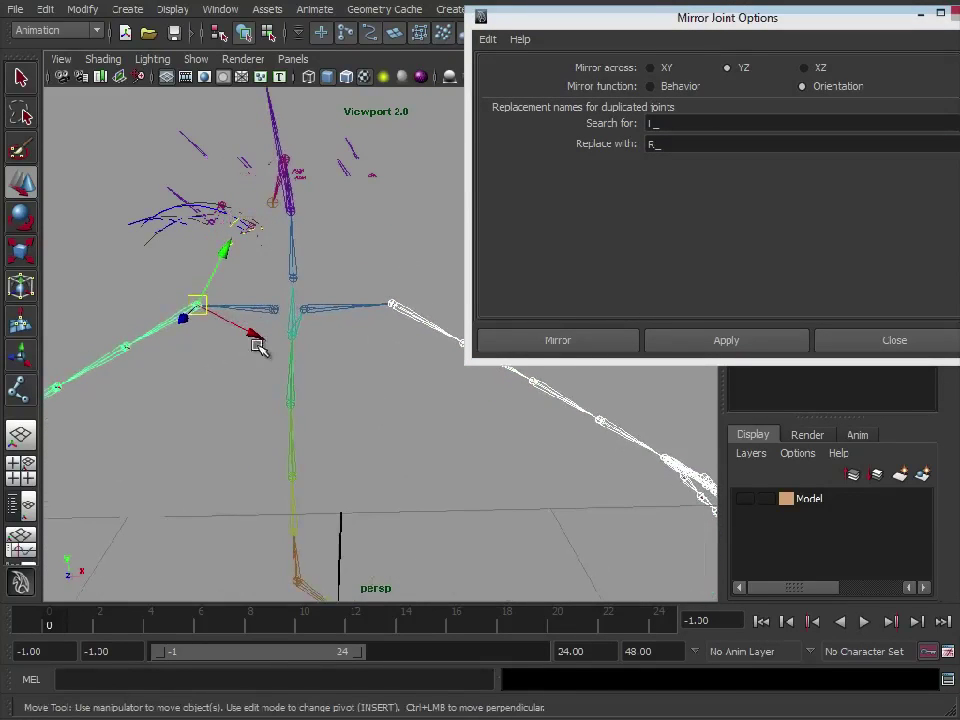
left_click(410, 320)
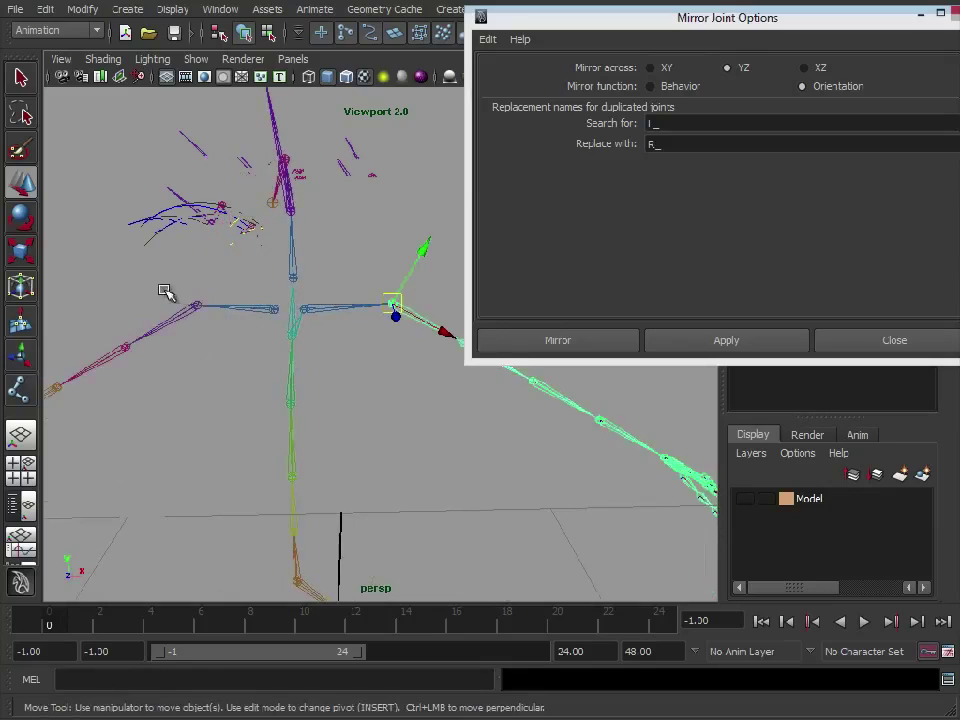
left_click(199, 306)
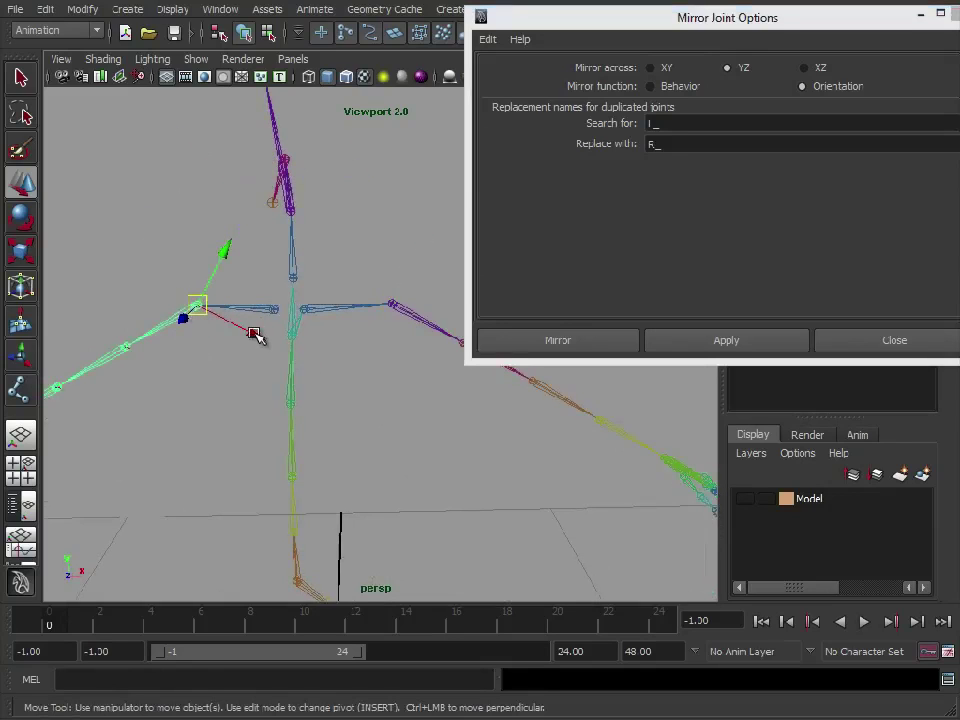
Delete the orientation-mirrored right arm chain, including its clavicle.
key("e")
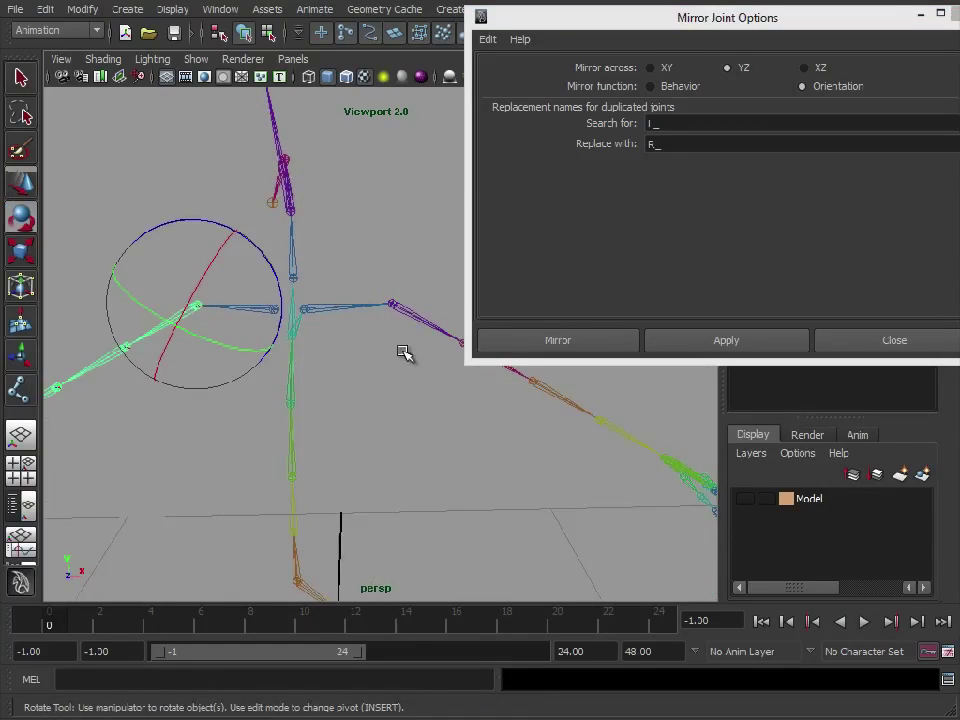
mouse_move(403, 352)
left_mouse_down("alt")
mouse_move(352, 364)
mouse_move(396, 388)
mouse_move(407, 358)
left_mouse_up("alt")
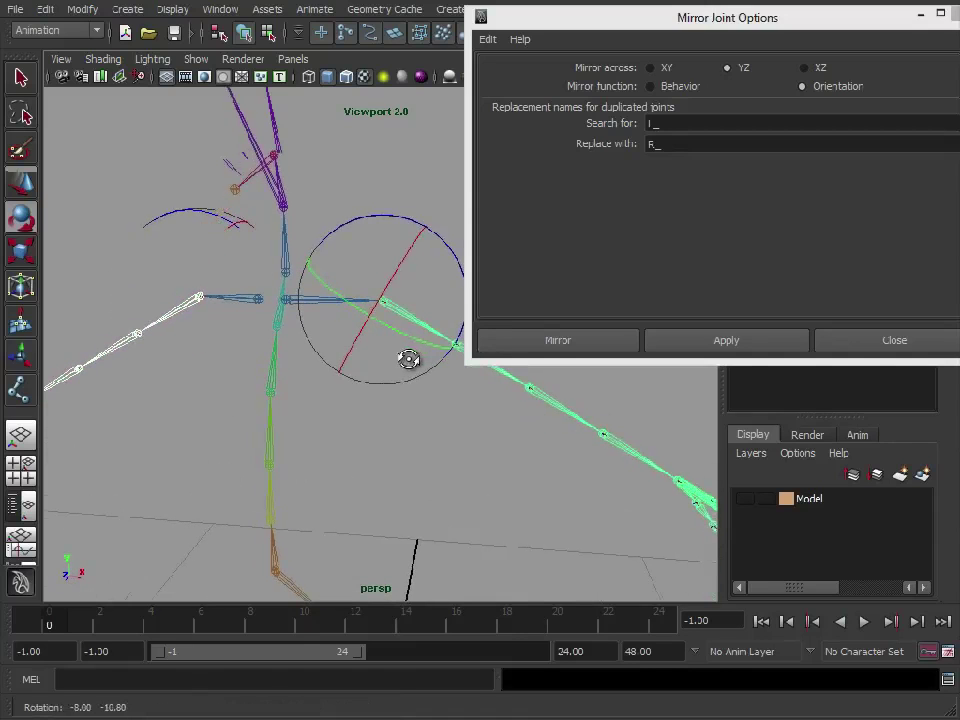
left_click_drag(208, 302, 208, 340, "alt")
key("Delete")
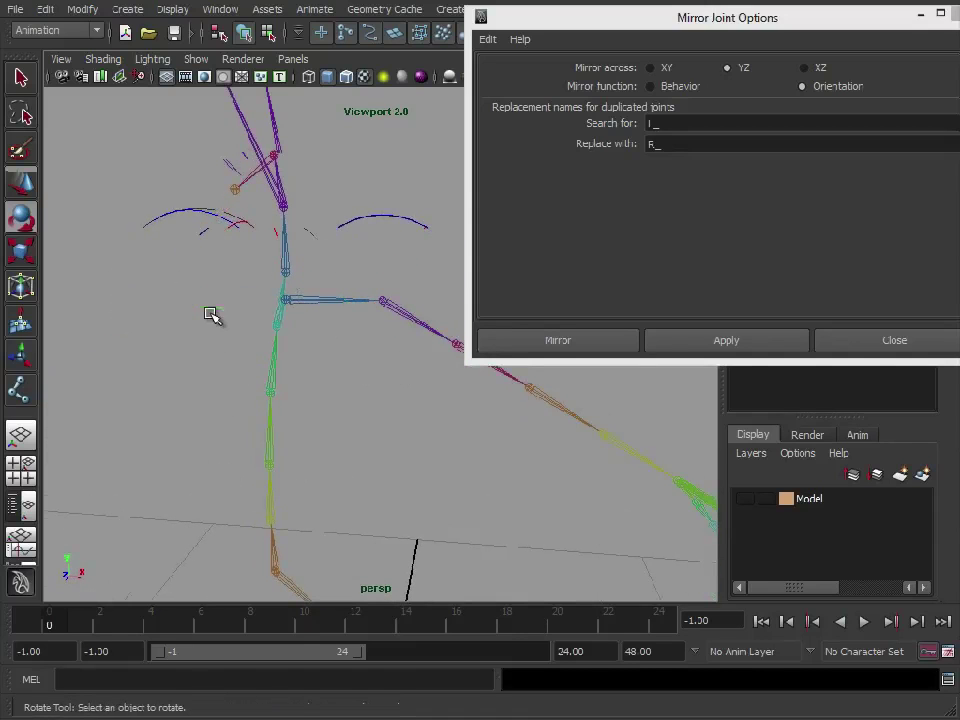
Mirror the left arm chain from the clavicle across the YZ plane using Behavior, with L_ replaced by R_ in joint names.
left_click(697, 87)
left_click_drag(369, 384, 366, 424, "alt")
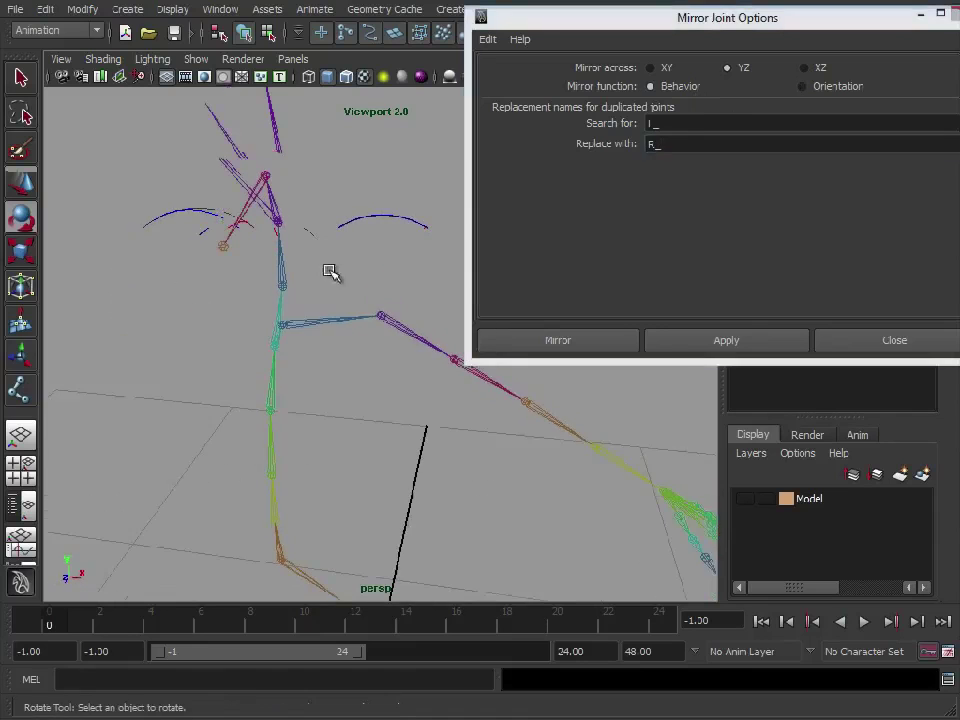
left_click(319, 320)
left_click(675, 341)
Compare the left shoulder's rotation axes with the move axes of the behavior-mirrored right shoulder.
left_click_drag(430, 335, 398, 286, "alt")
left_click(404, 306)
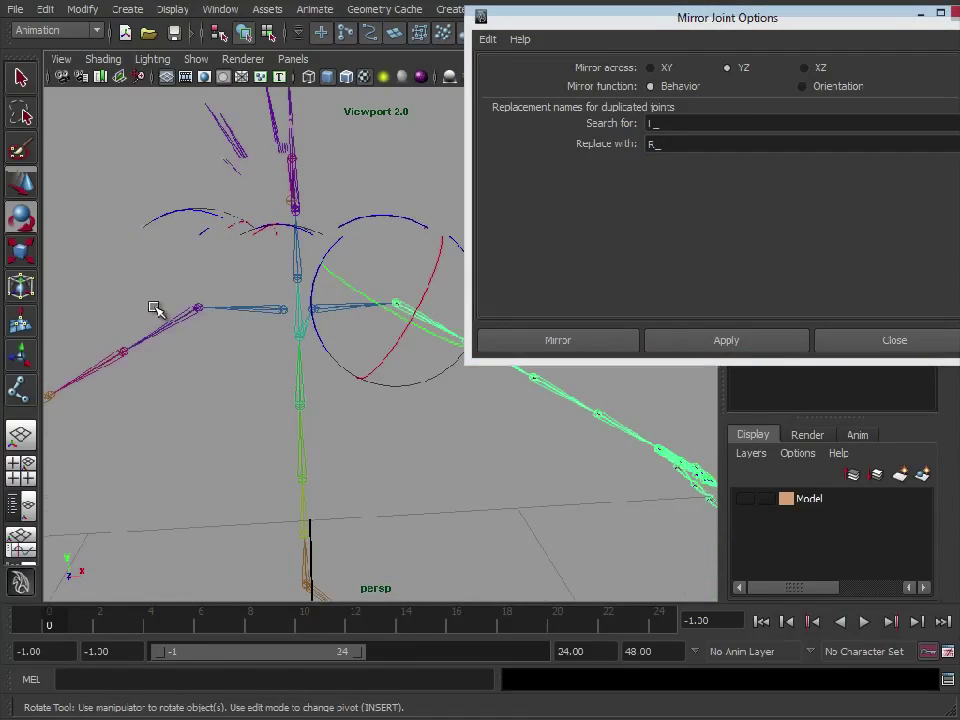
left_click(172, 324)
key("w")
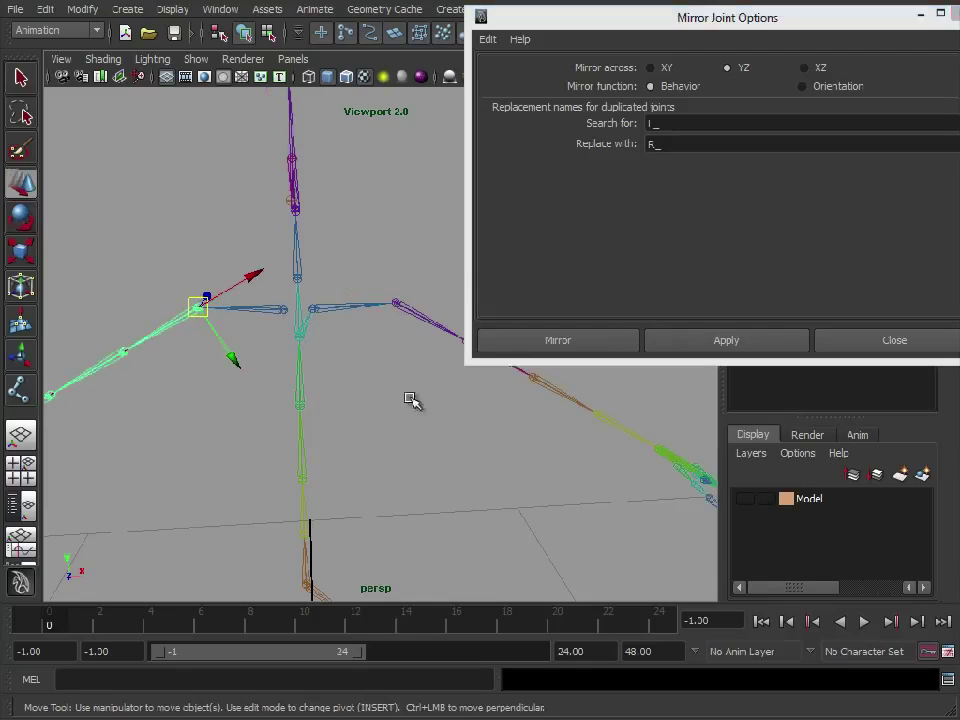
left_click_drag(410, 400, 206, 309, "alt")
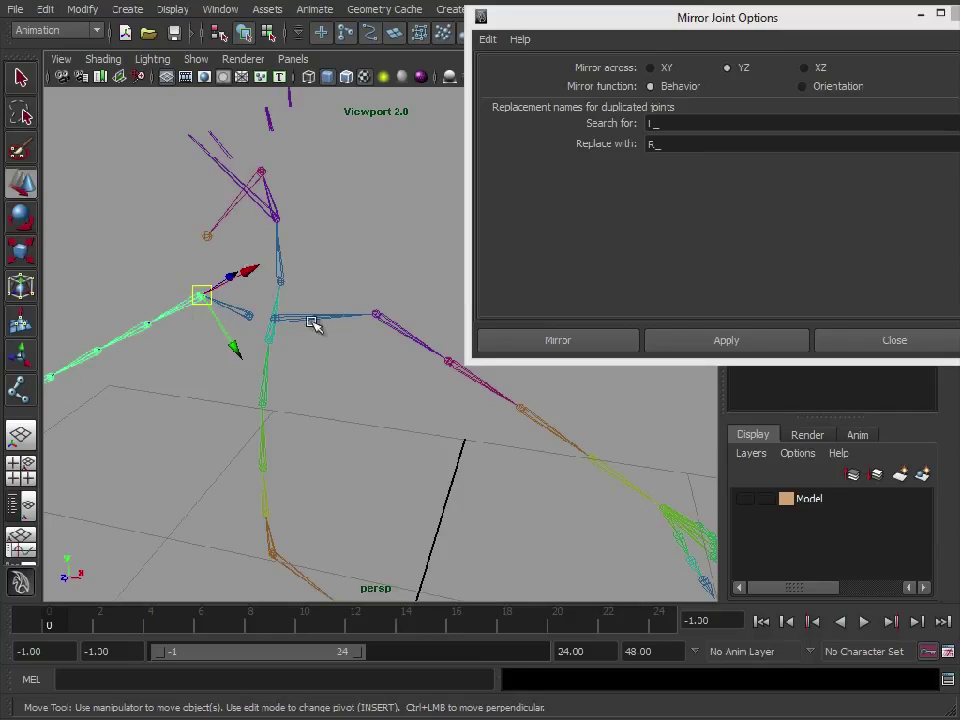
Try rotating both behavior-mirrored shoulders together by about 19 degrees around Y, and undo the rotation.
mouse_move(363, 358)
left_mouse_down("alt")
mouse_move(397, 341)
mouse_move(360, 360)
left_mouse_up("alt")
left_click_drag(410, 304, 382, 376, "shift")
left_click_drag(407, 300, 388, 380)
left_click_drag(158, 279, 189, 341, "shift")
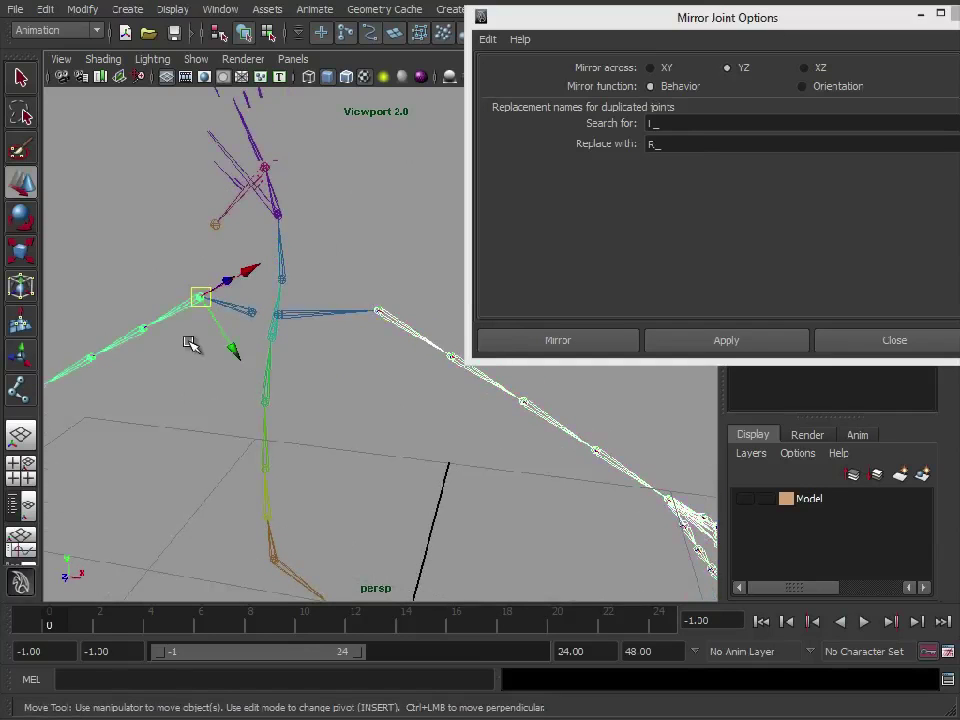
key("e")
left_click_drag(277, 283, 181, 329)
key("ctrl+z")
key("ctrl+z")
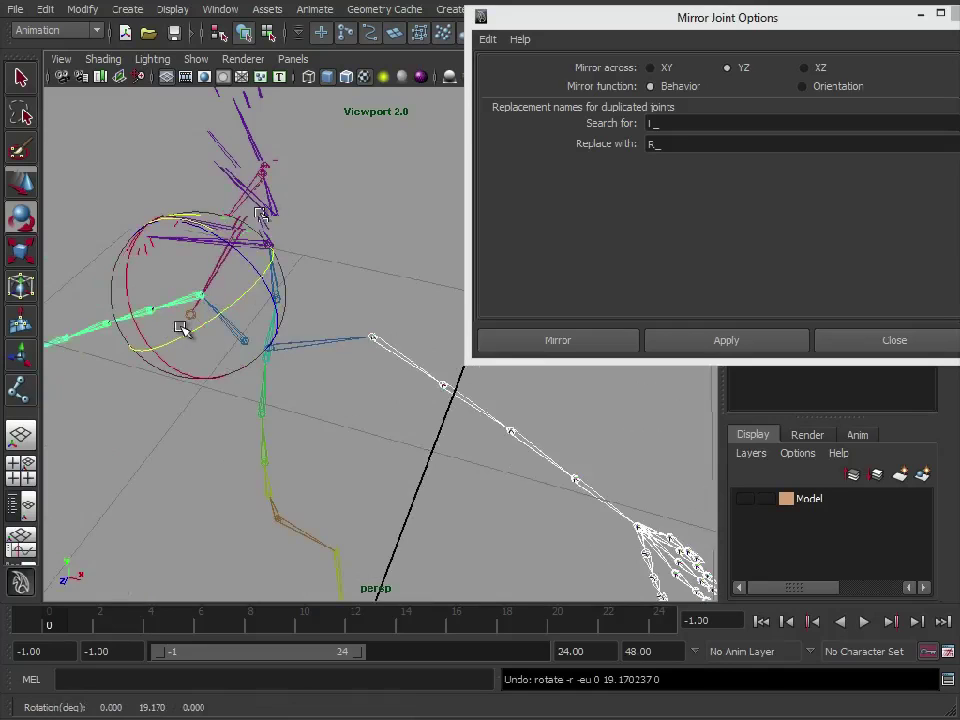
Close the joint mirroring options and select the right shoulder joint to check its replaced name prefix.
left_click_drag(403, 456, 328, 361, "alt")
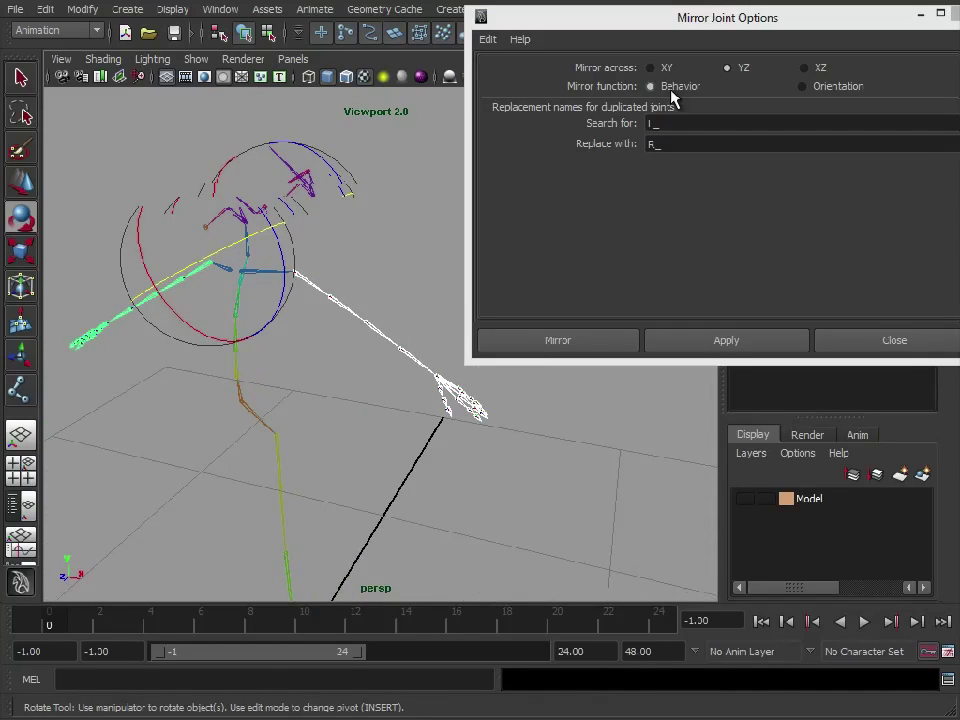
left_click_drag(398, 343, 369, 332, "alt")
left_click(341, 188)
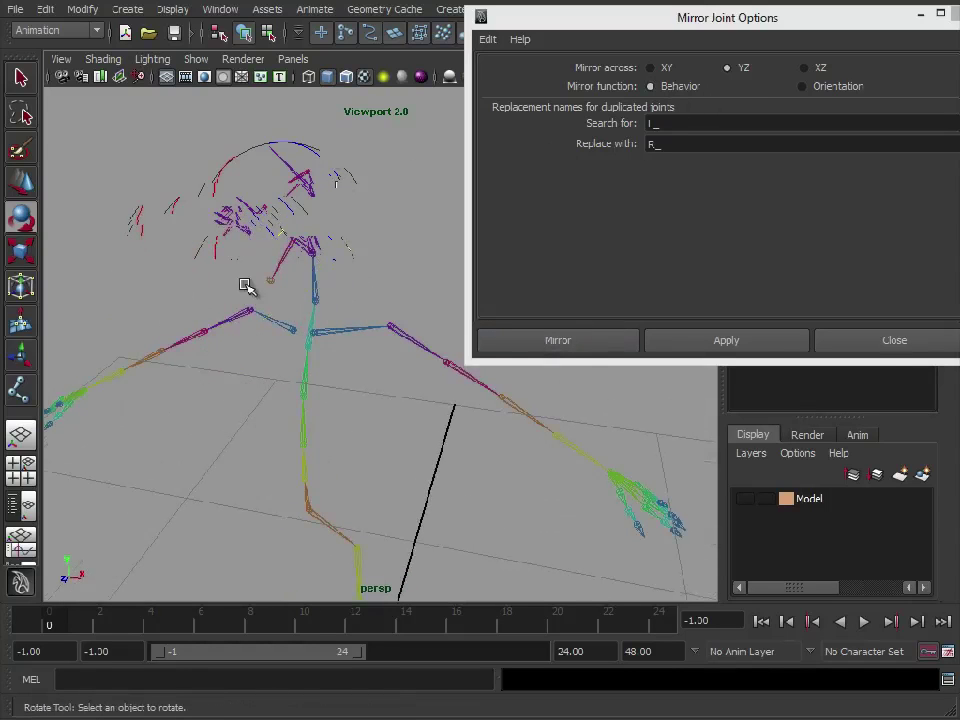
left_click(956, 14)
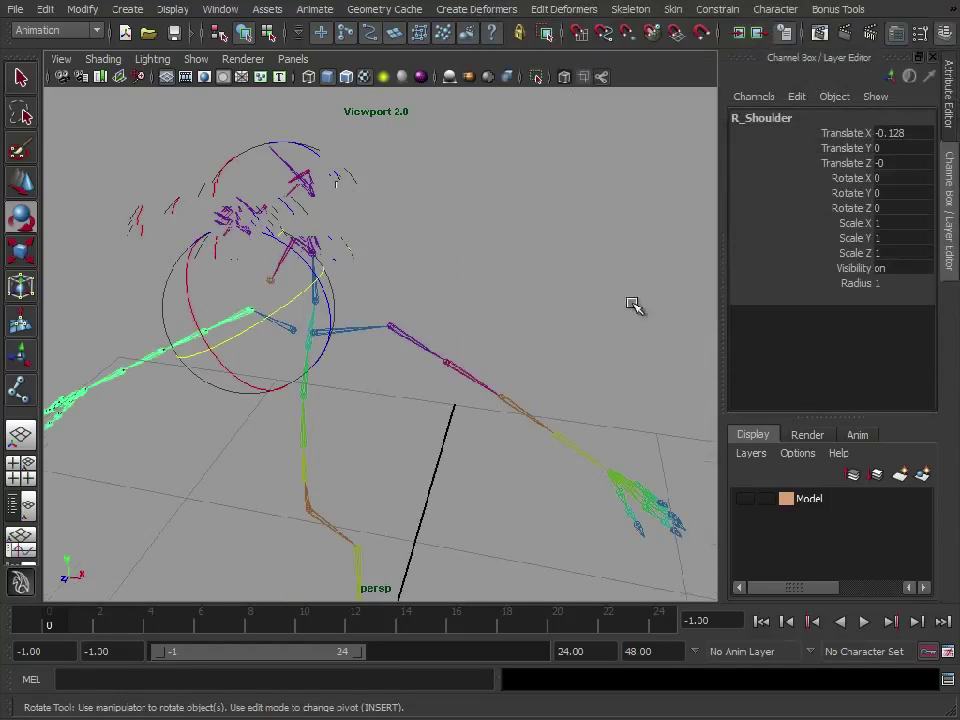
middle_click_drag(480, 290, 450, 291, "alt")
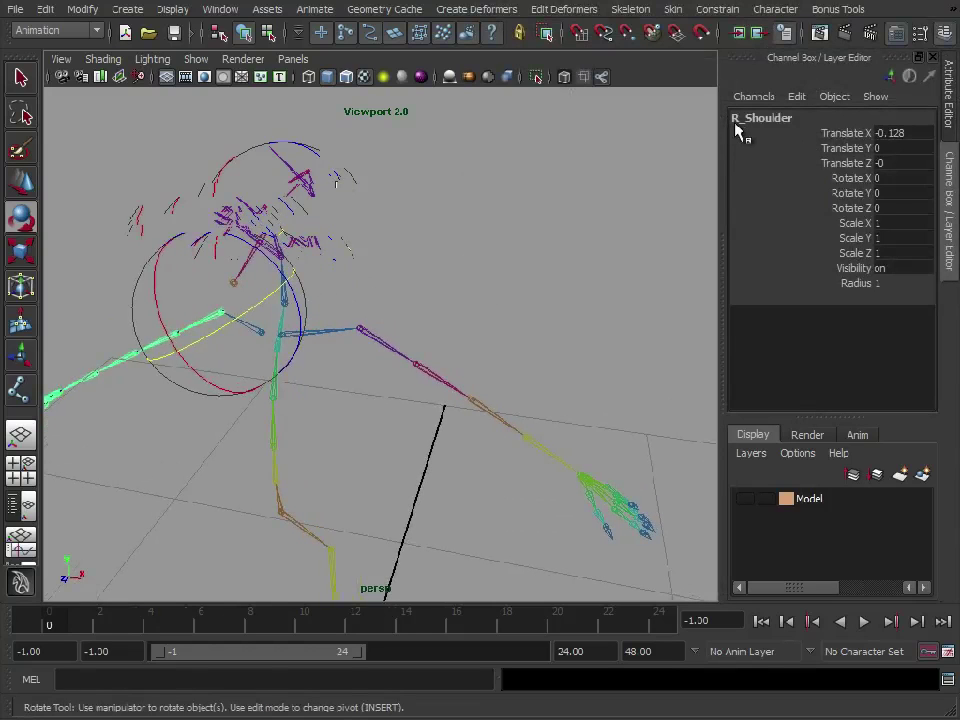
Mirror the left leg chain from the hip joint using the current joint mirroring options.
left_click(363, 329)
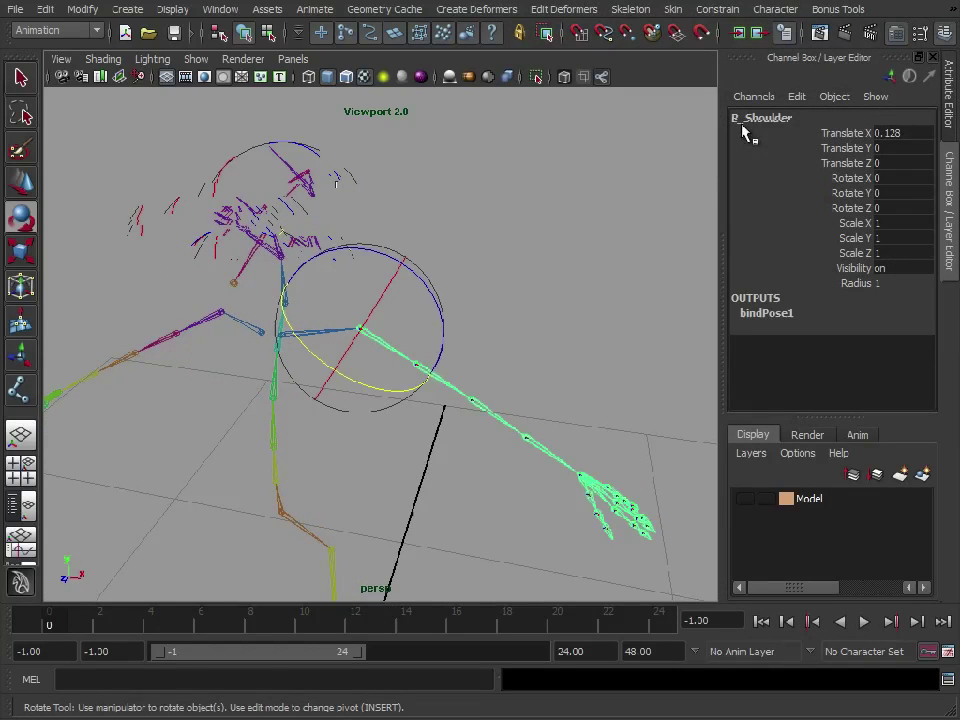
left_click(219, 314)
middle_click_drag(400, 405, 454, 293, "alt")
right_click_drag(454, 293, 340, 314, "alt")
left_click(398, 452)
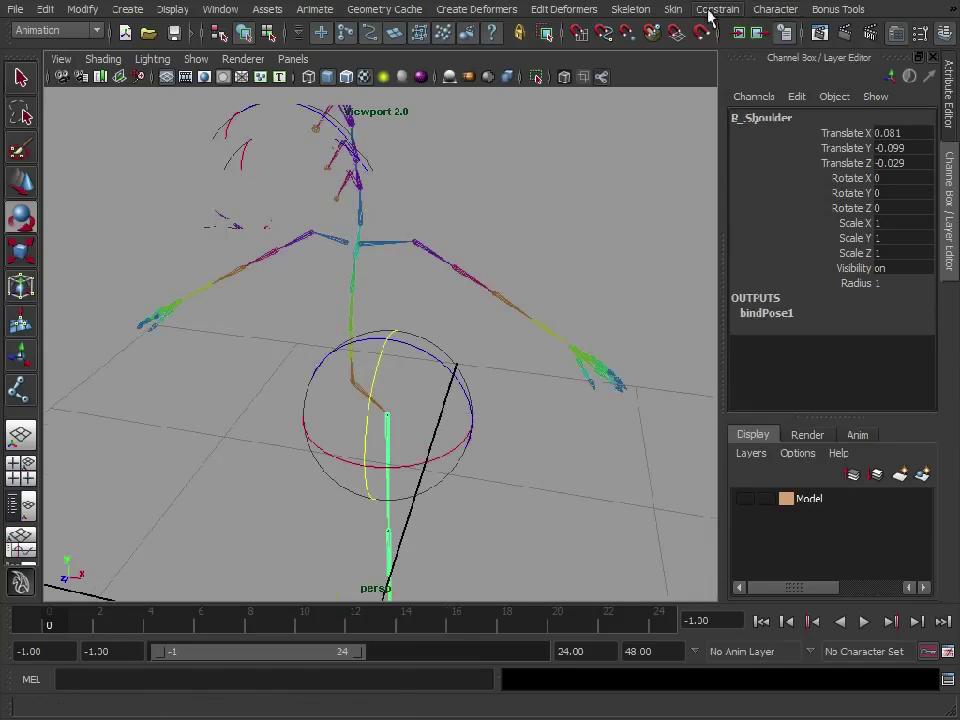
left_click(638, 10)
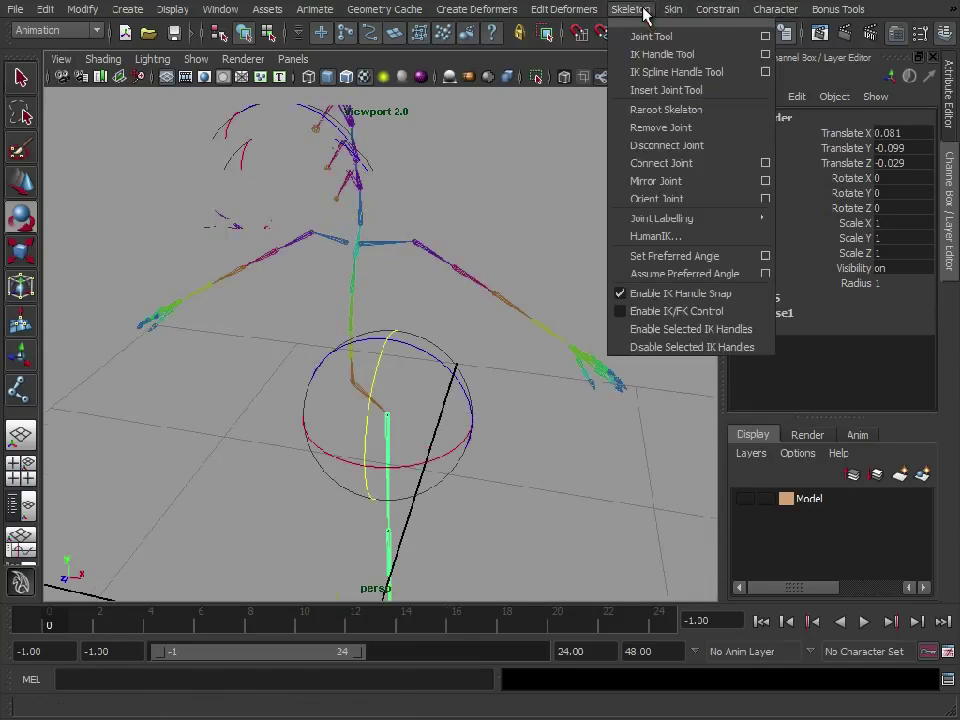
left_click(660, 182)
Select the mirrored right hip to check its name and placement, and clear the selection.
left_click_drag(488, 474, 442, 398, "alt")
right_click_drag(442, 398, 484, 324, "alt")
left_click(482, 324)
left_click(284, 411)
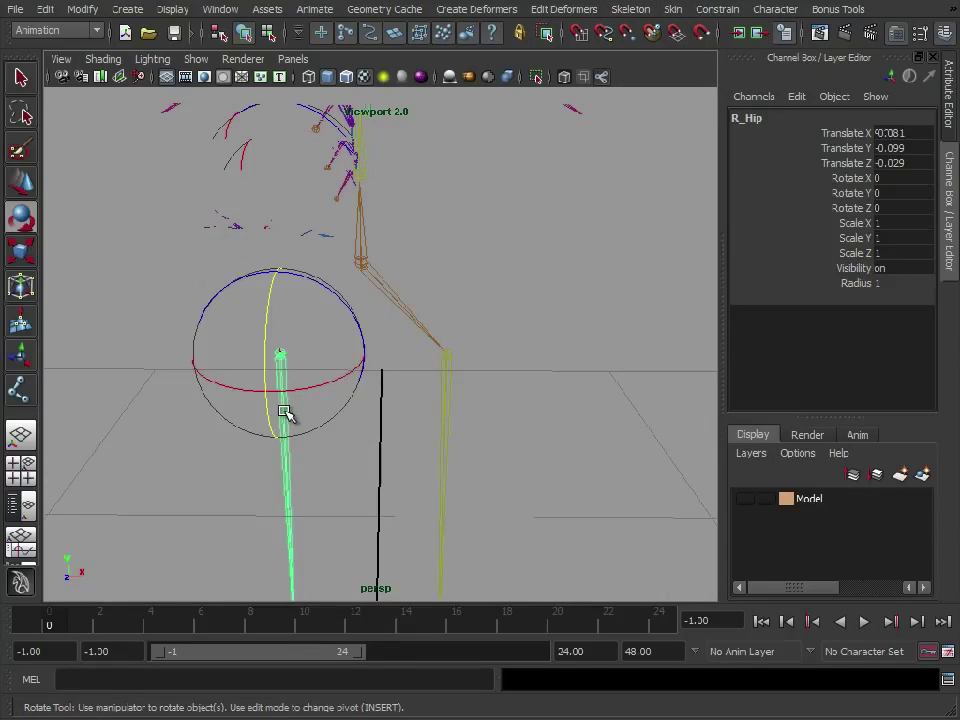
left_click(380, 271)
left_click(494, 251)
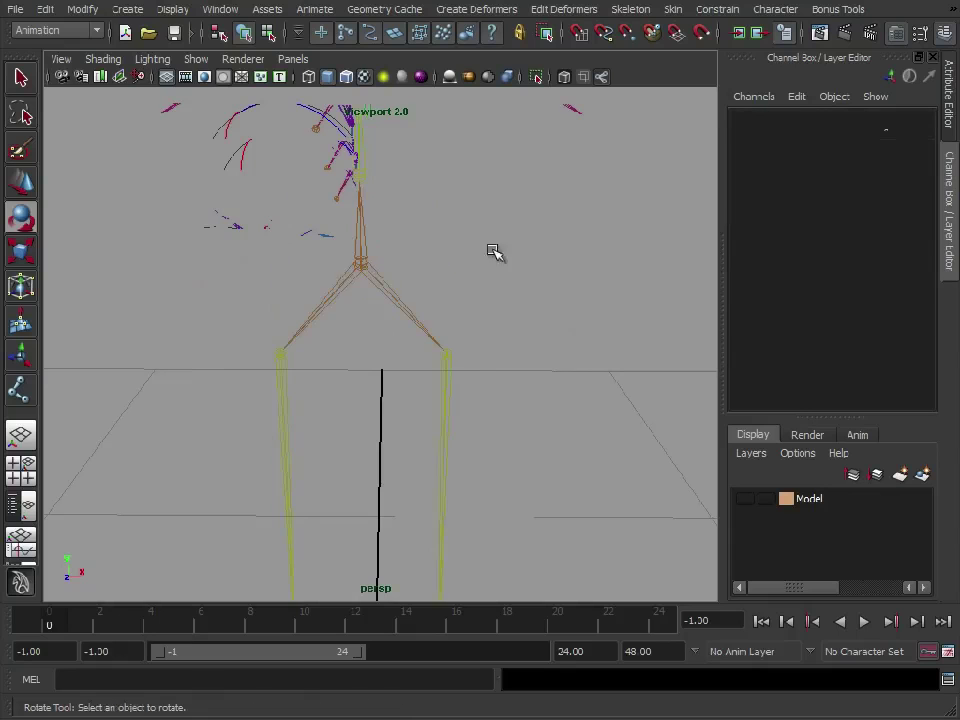
Compare the move axes of the root joint, the left shoulder and the mirrored right shoulder.
middle_click_drag(475, 231, 485, 433, "alt")
right_click_drag(485, 433, 372, 360, "alt")
left_click_drag(372, 350, 328, 328, "alt")
right_click_drag(420, 350, 554, 379, "alt")
left_click(381, 400)
right_click_drag(392, 396, 445, 391, "alt")
key("w")
middle_click_drag(445, 391, 425, 345, "alt")
left_click_drag(425, 345, 412, 398, "alt")
right_click_drag(412, 398, 452, 404, "alt")
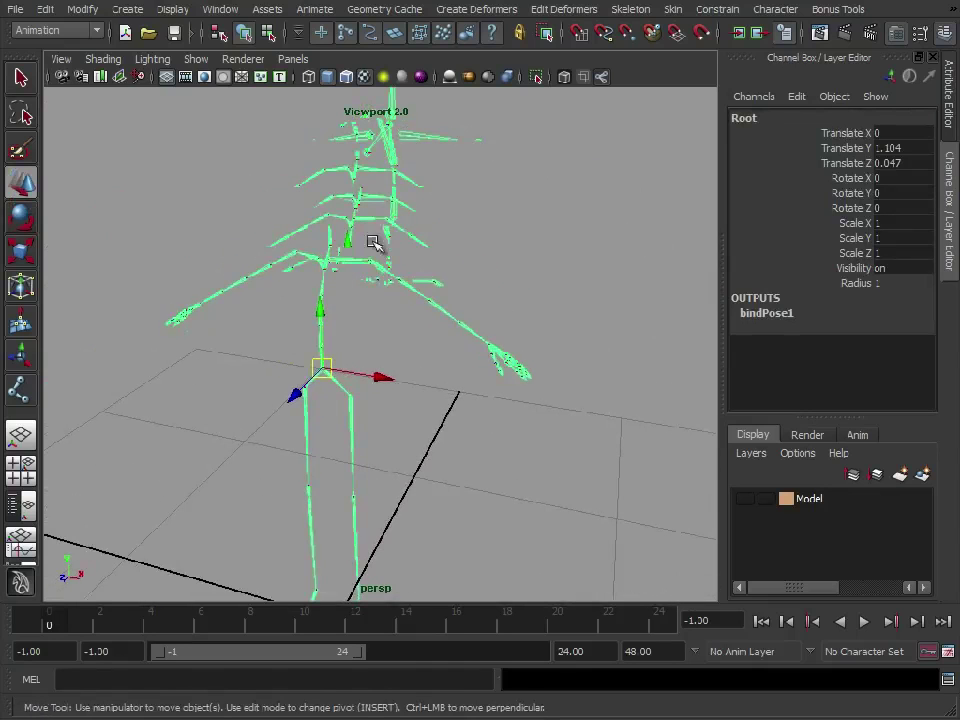
left_click(379, 262)
right_click_drag(384, 306, 463, 364, "alt")
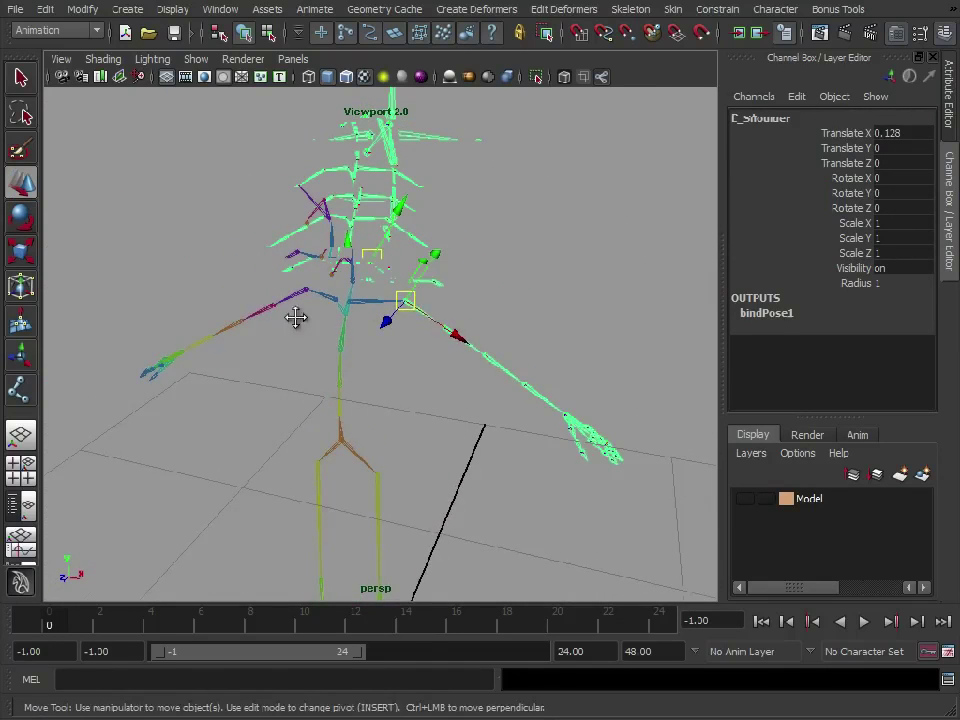
right_click_drag(296, 317, 476, 335, "alt")
left_click_drag(297, 345, 369, 345, "alt")
left_click_drag(290, 291, 305, 343)
left_click_drag(530, 393, 468, 361, "alt")
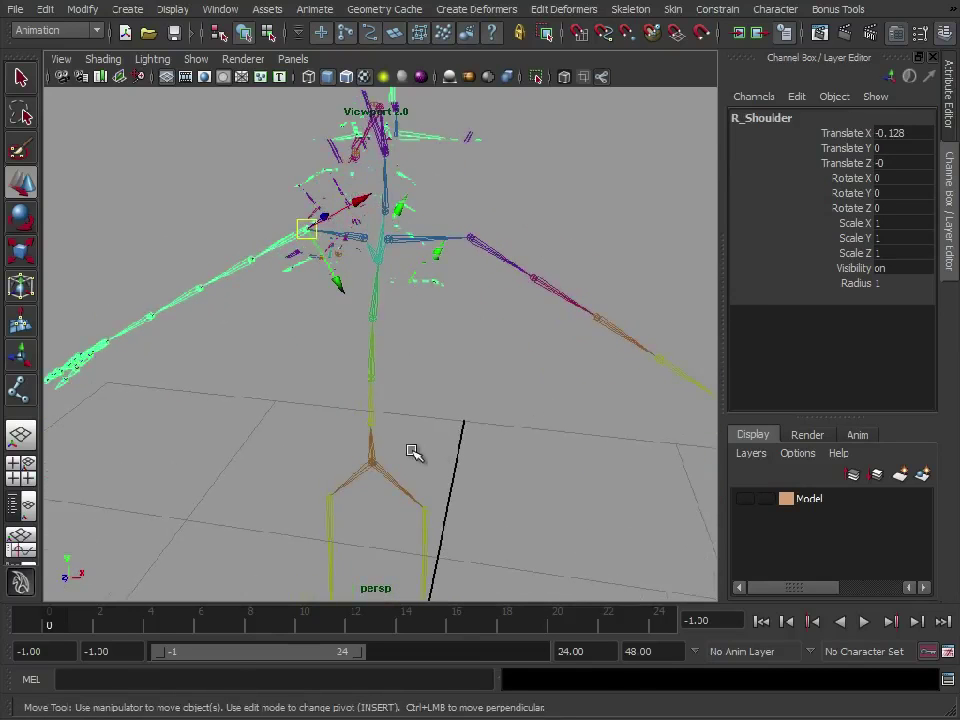
Display the local rotation axes on all joints below the root and clear the selection.
left_click(401, 484)
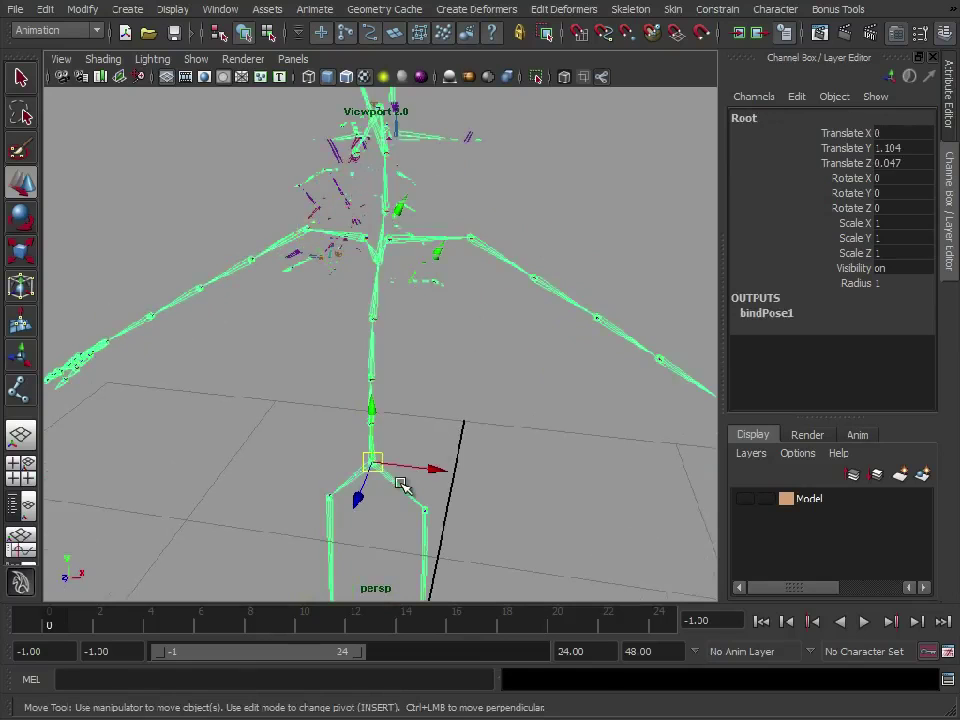
left_click(45, 9)
left_click(82, 313)
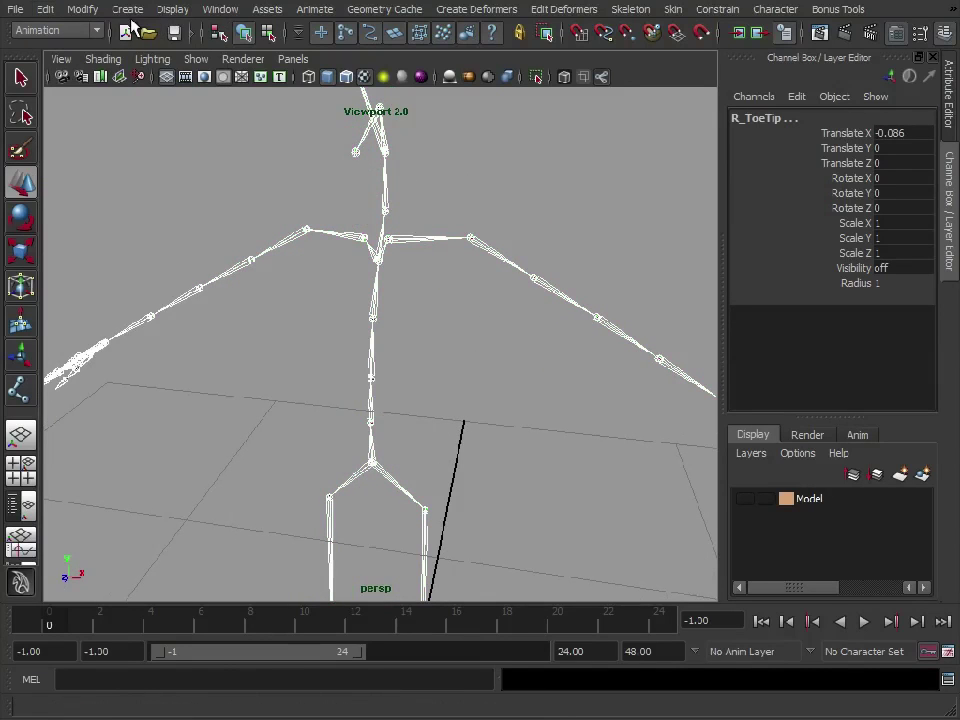
left_click(127, 10)
mouse_move(212, 169)
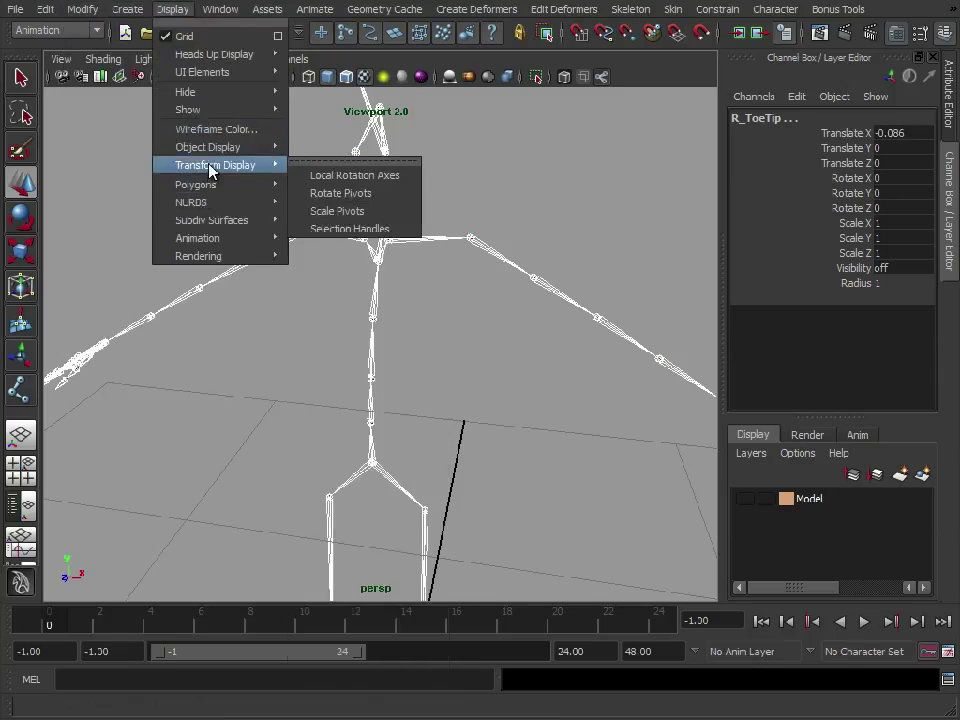
left_click(334, 175)
left_click_drag(448, 396, 392, 372, "alt")
right_click_drag(392, 372, 346, 368, "alt")
middle_click_drag(390, 371, 359, 372, "alt")
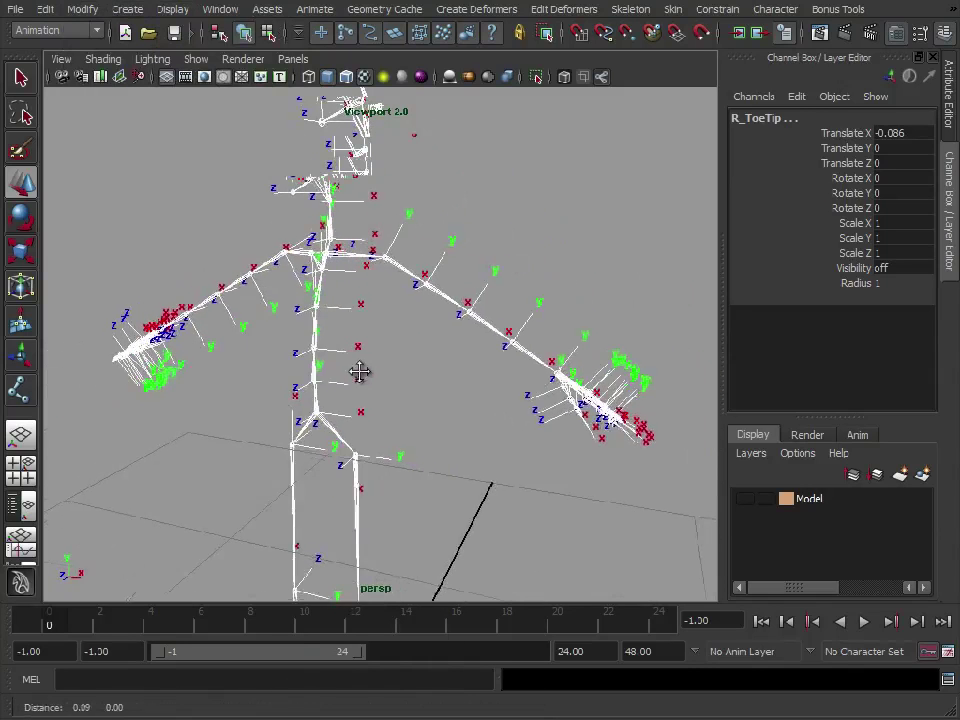
left_click_drag(359, 372, 492, 316, "alt")
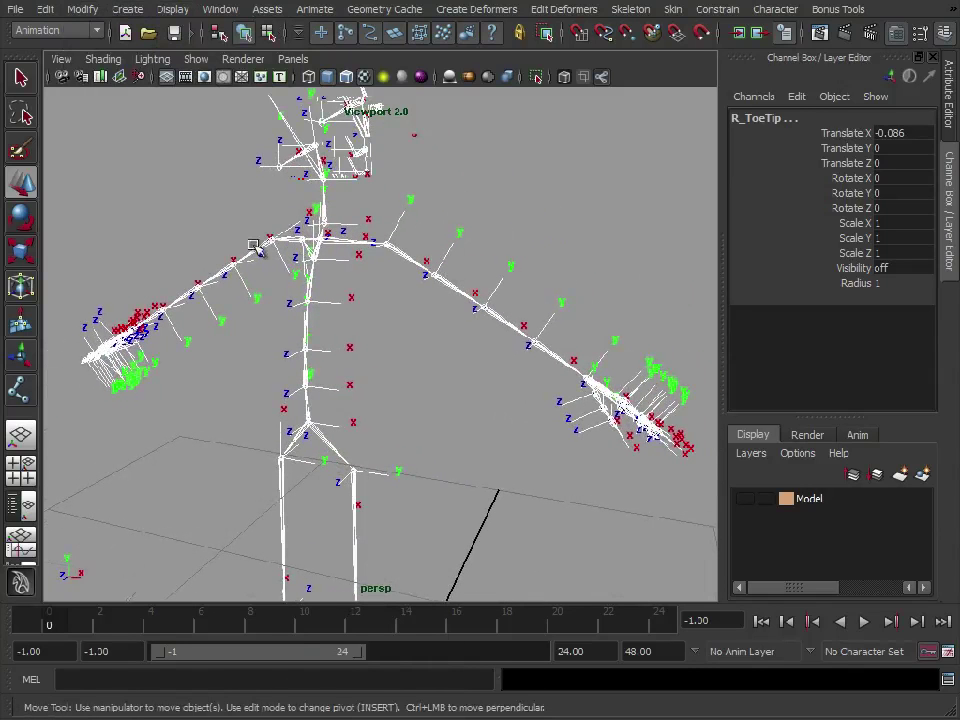
left_click(381, 284)
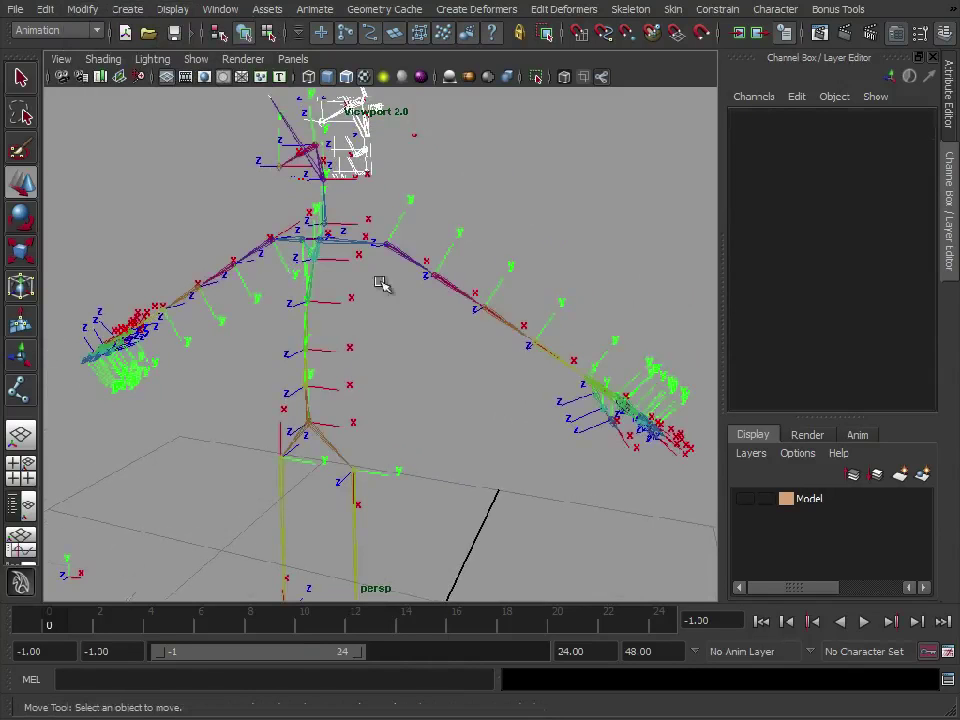
Select the right shoulder joint with the Rotate tool and open the Orient Joint options.
left_click_drag(186, 313, 518, 390, "alt")
left_click(259, 300)
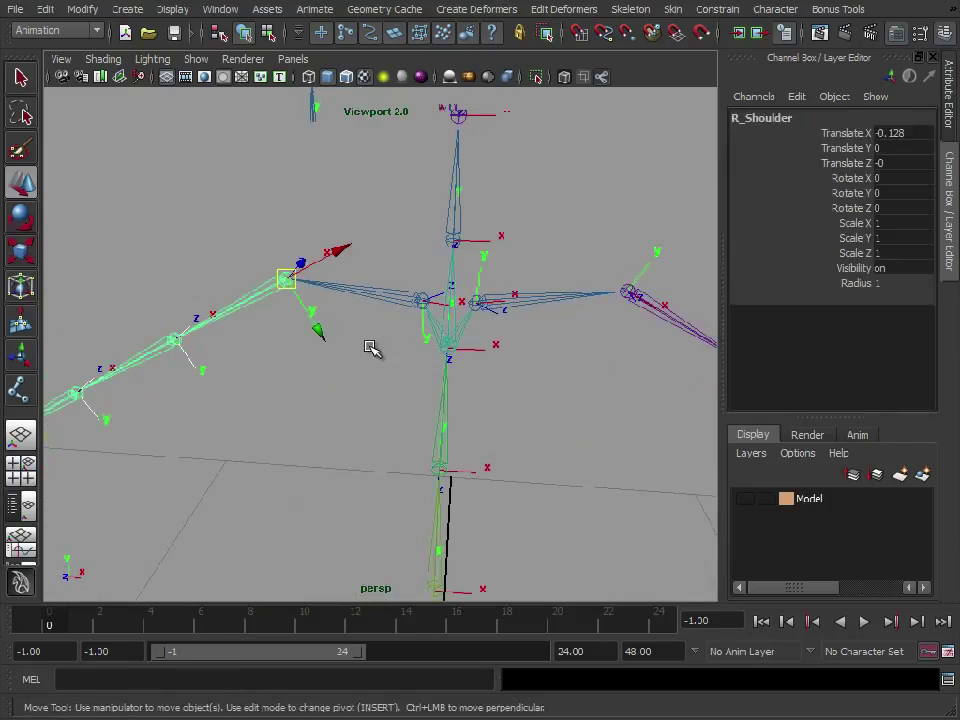
key("e")
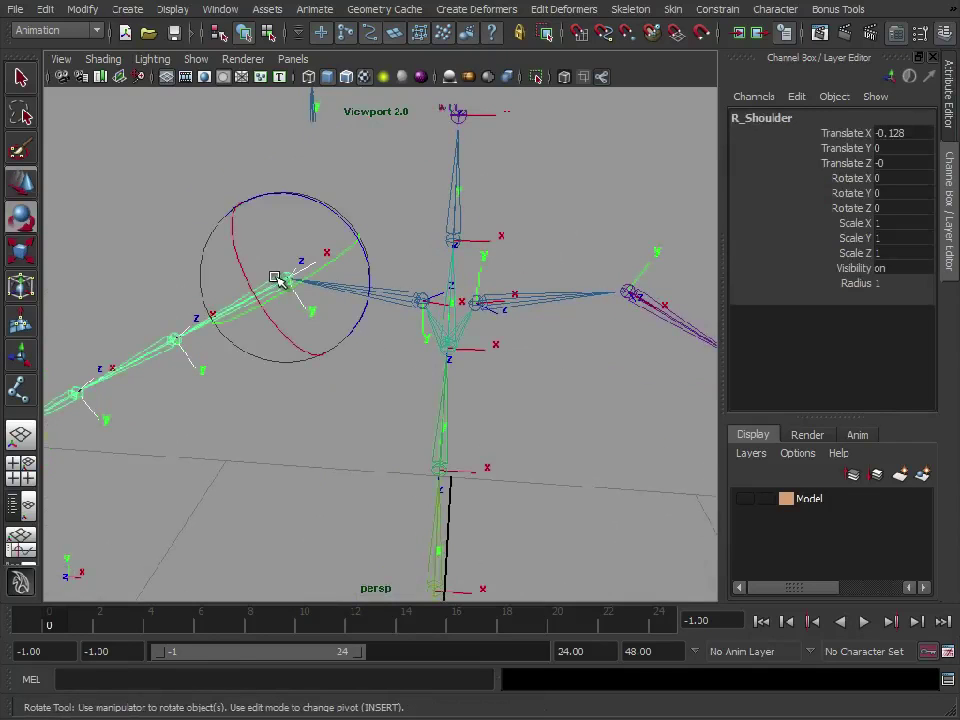
left_click(728, 11)
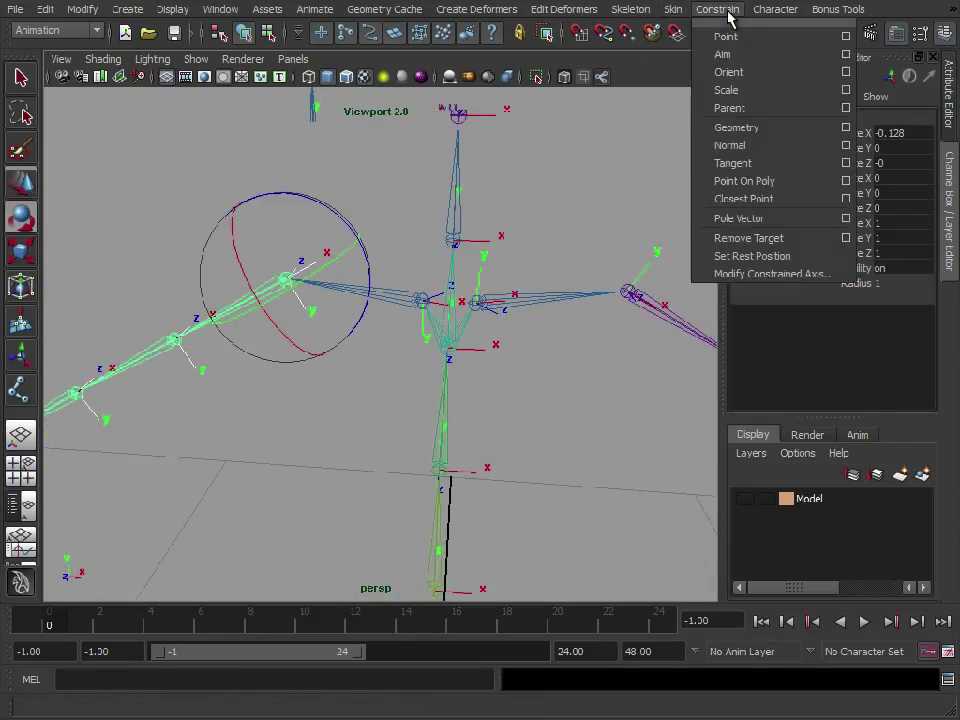
mouse_move(631, 9)
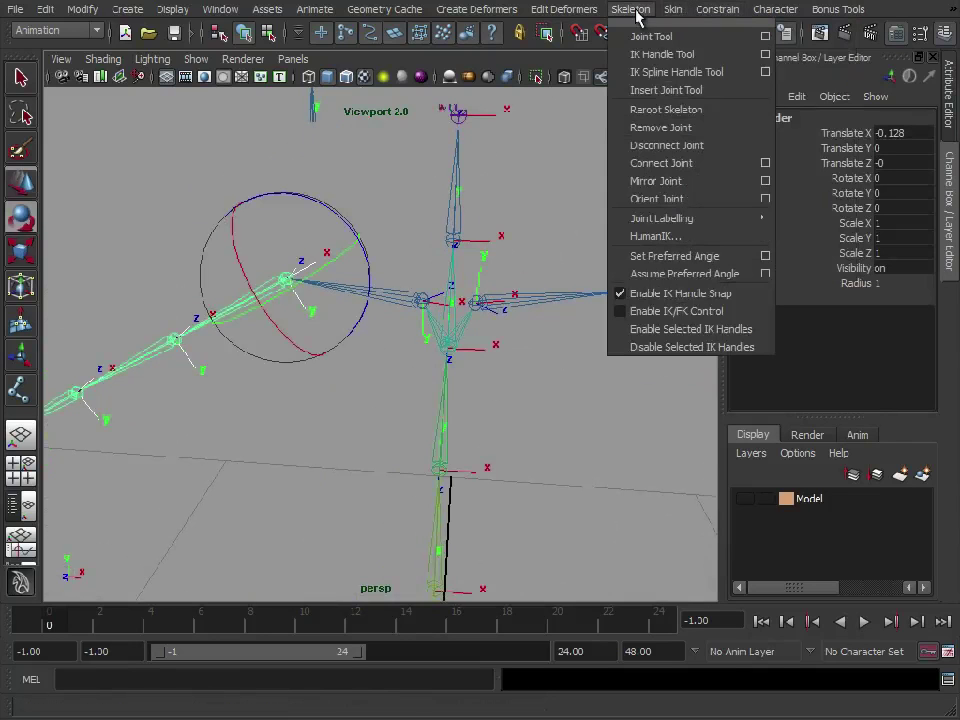
left_click(768, 204)
left_click_drag(337, 165, 598, 22)
left_click_drag(340, 305, 420, 300, "alt")
right_click_drag(420, 300, 371, 266, "alt")
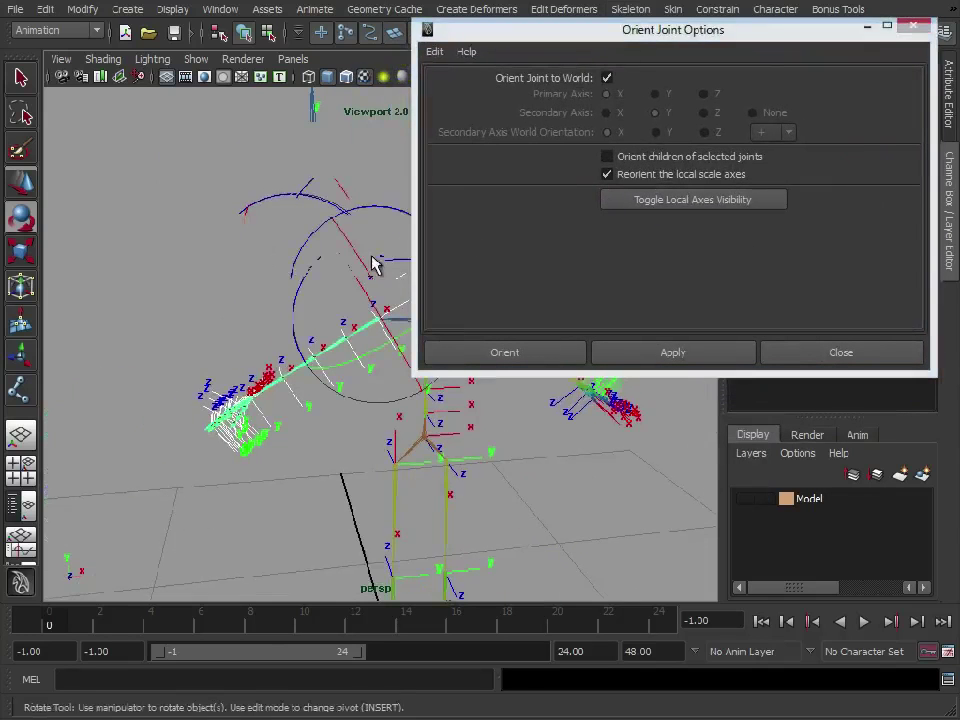
Try reorienting the right shoulder with Orient Joint to World off and its secondary Y axis aligned to world X, and undo it.
left_click(606, 78)
middle_click_drag(304, 243, 205, 268, "alt")
right_click_drag(205, 268, 335, 260, "alt")
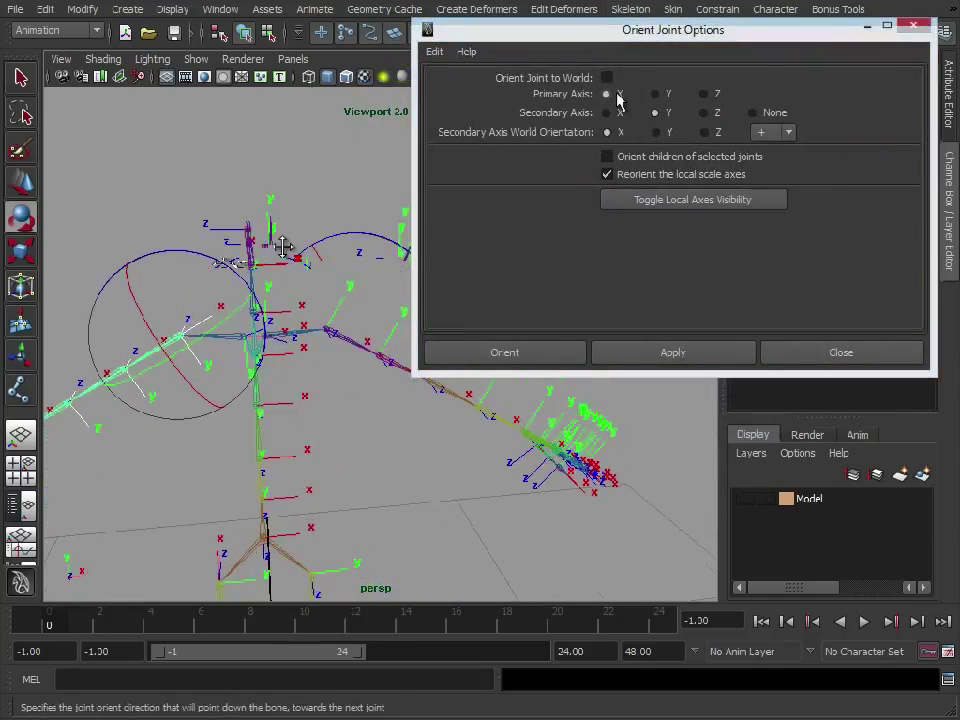
left_click_drag(298, 263, 350, 280, "alt")
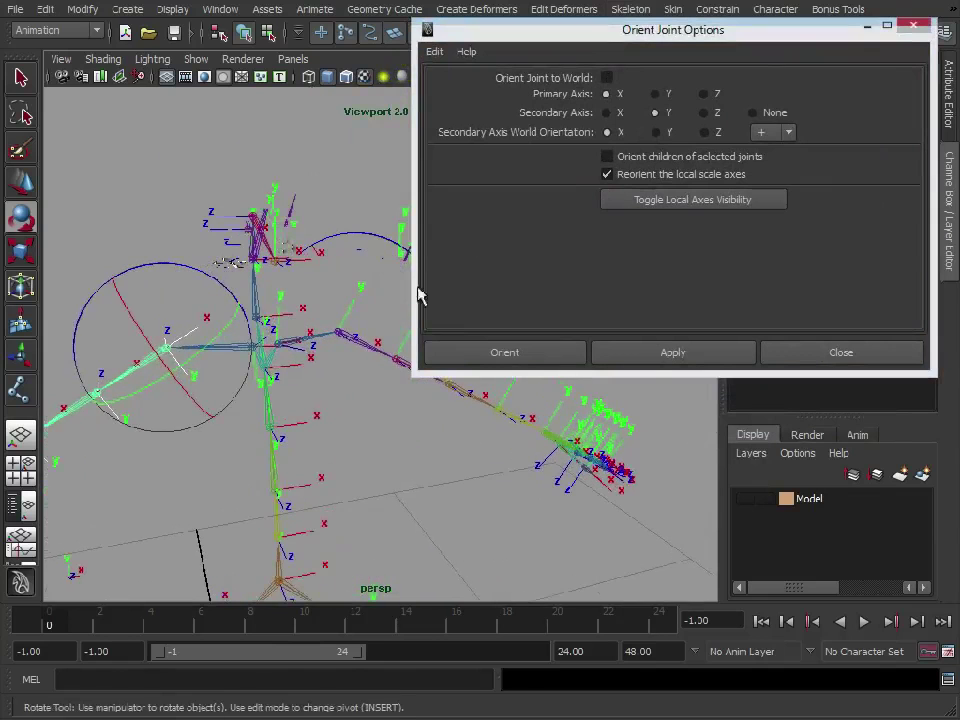
left_click(658, 356)
left_click_drag(360, 352, 208, 336, "alt")
right_click_drag(208, 336, 343, 396, "alt")
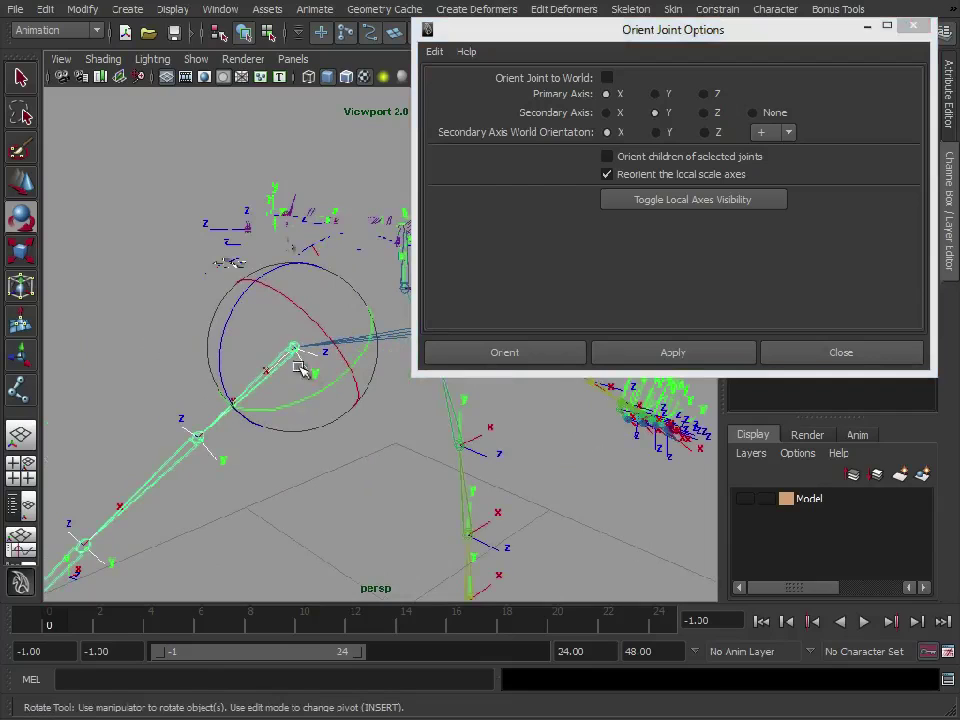
key("ctrl+z")
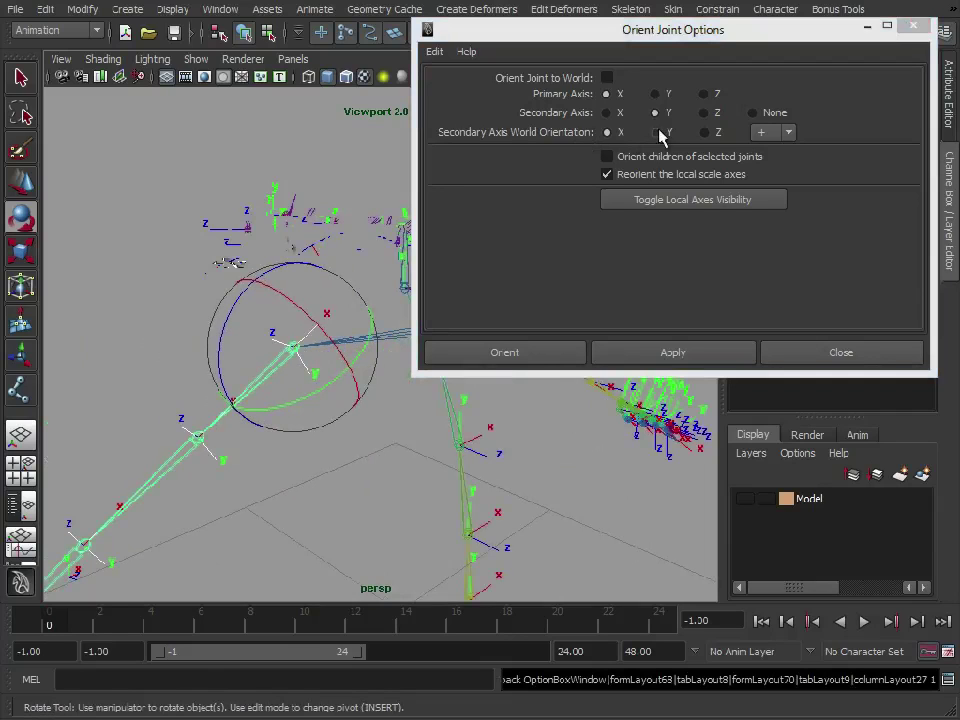
Reset the Orient Joint settings, exclude child joints, and reorient the right shoulder with X primary, Y secondary and Y world orientation.
left_click(436, 51)
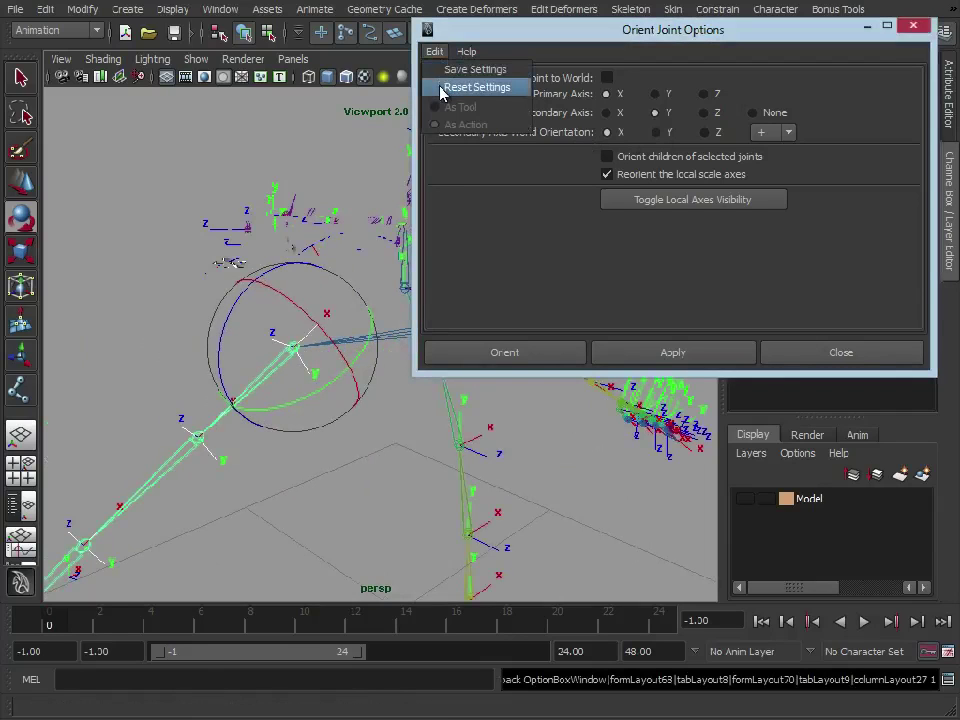
left_click(443, 86)
left_click(640, 160)
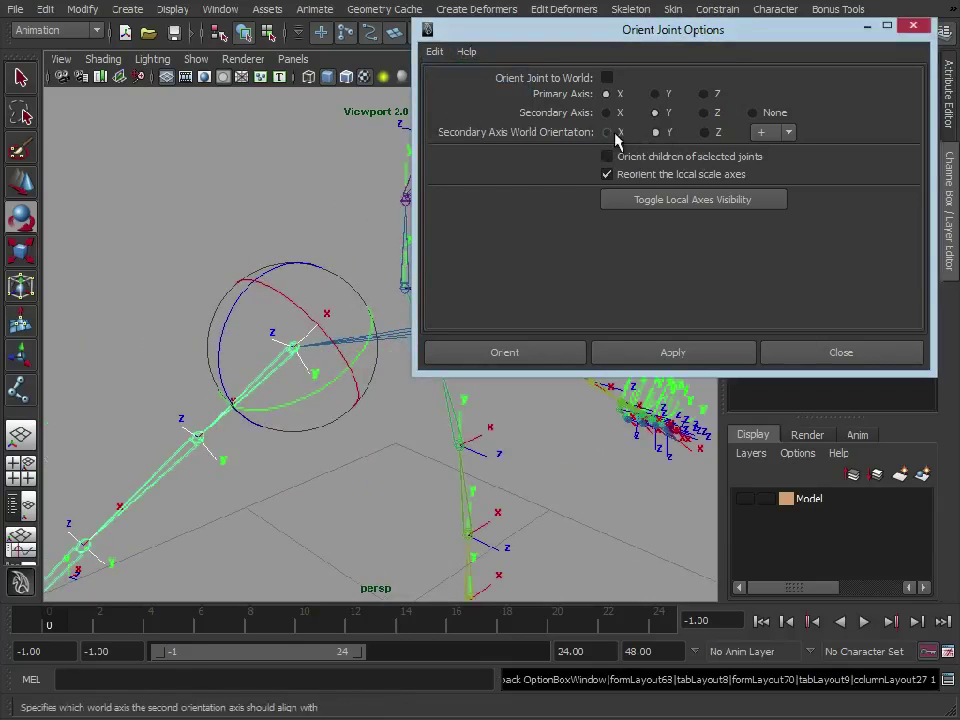
left_click(676, 354)
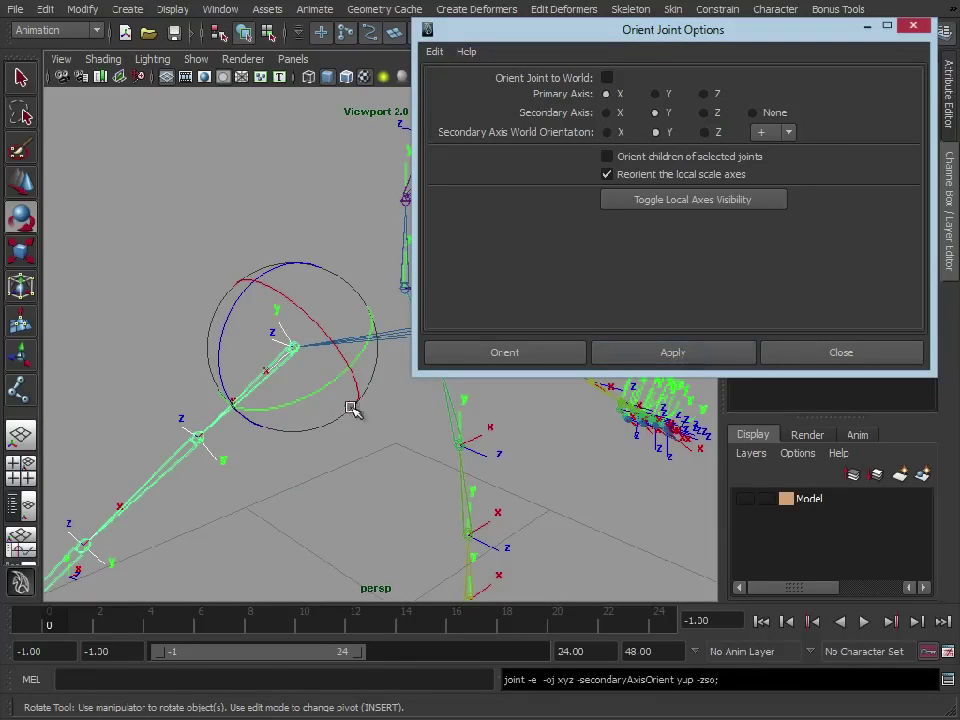
Compare the reoriented right shoulder's local axes with those of the left shoulder and the next right arm joint.
left_click_drag(354, 411, 300, 381, "alt")
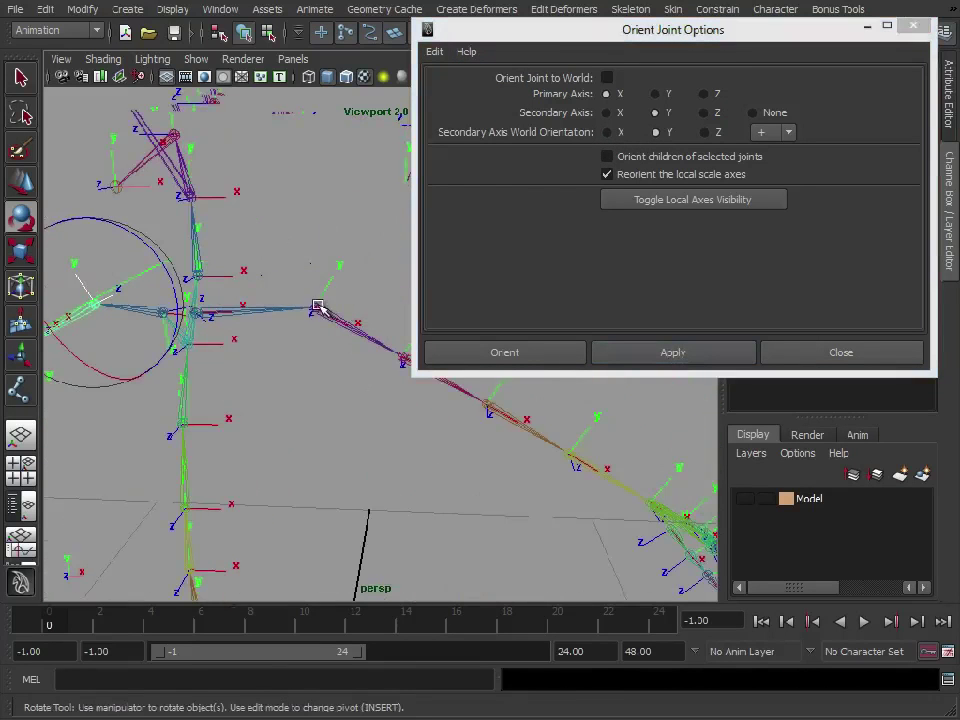
left_click_drag(322, 277, 341, 289, "alt")
left_click_drag(224, 338, 300, 335, "alt")
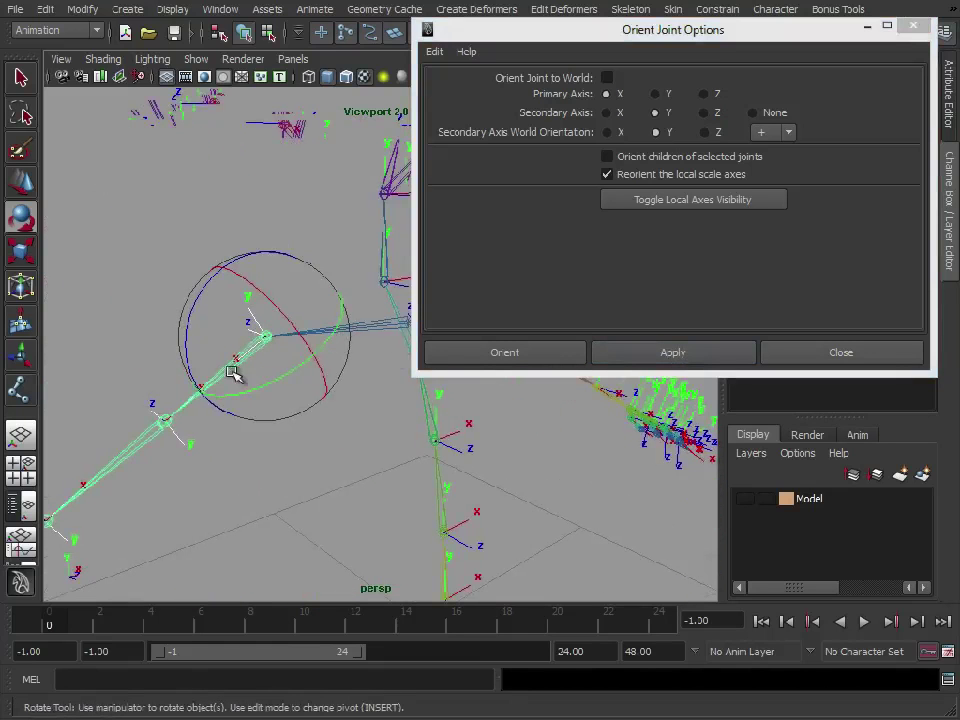
left_click_drag(392, 428, 271, 435, "alt")
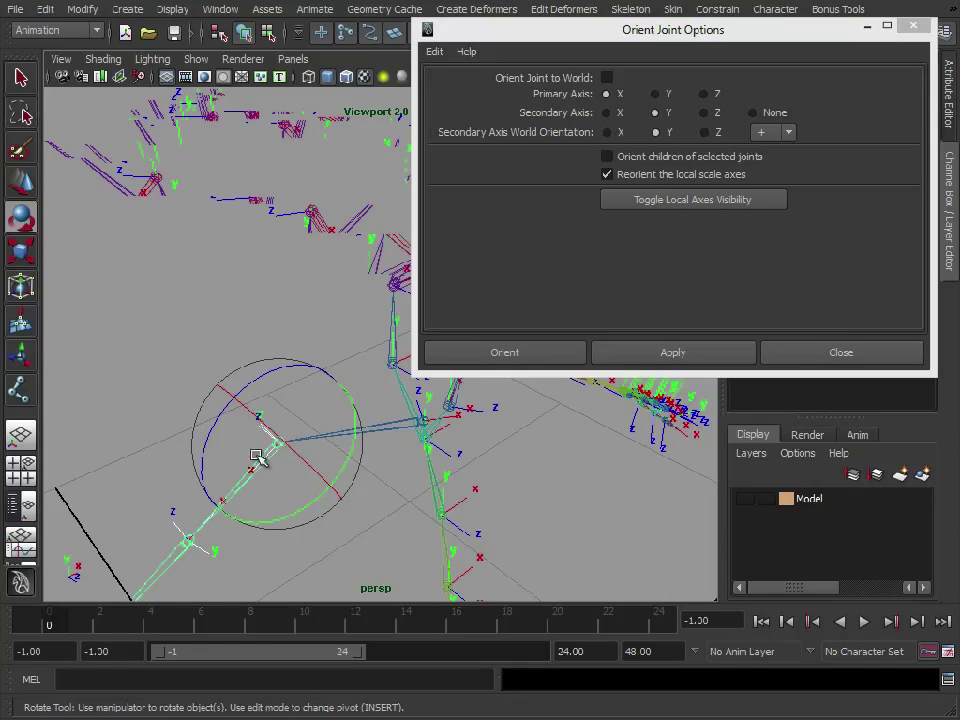
left_click_drag(463, 455, 383, 376, "alt")
Try rotating both shoulders together, including about 16 degrees around Y, and undo the rotations.
left_click(388, 349)
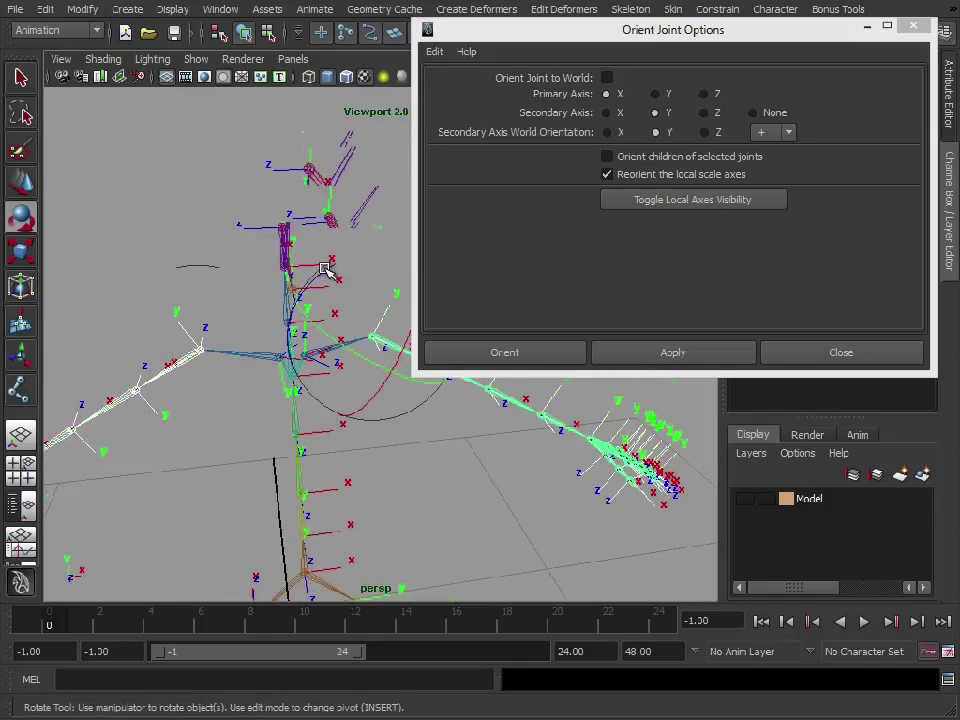
mouse_move(325, 269)
left_mouse_down()
mouse_move(379, 246)
mouse_move(255, 292)
mouse_move(331, 237)
mouse_move(338, 245)
mouse_move(363, 230)
mouse_move(328, 258)
left_mouse_up()
key("ctrl+z")
left_click_drag(294, 368, 373, 376, "alt")
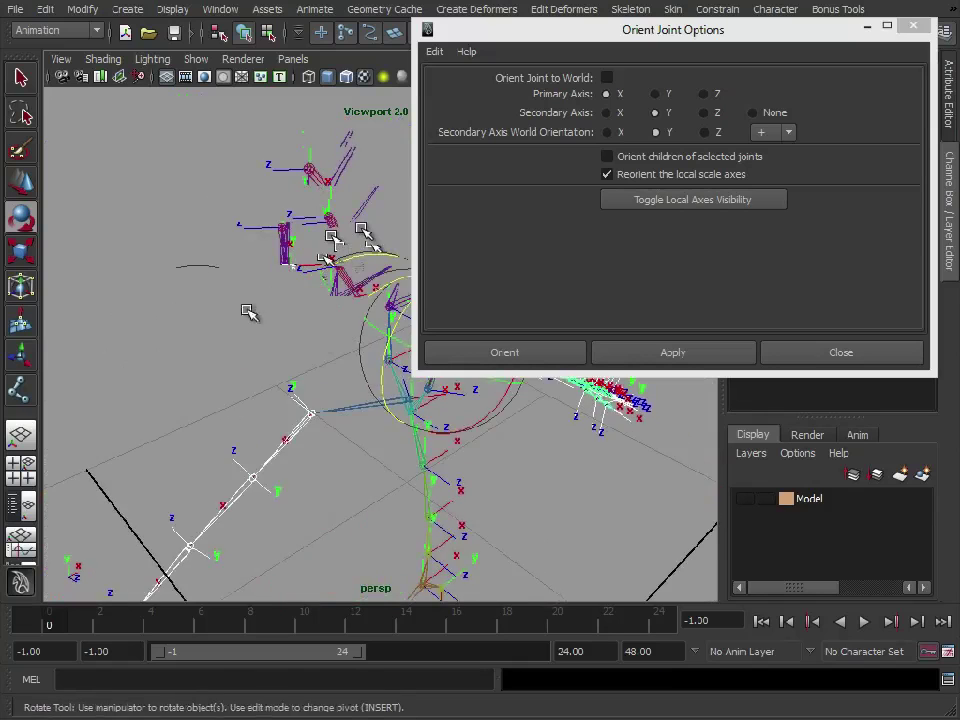
middle_click_drag(373, 376, 257, 303, "alt")
left_click_drag(257, 303, 309, 204, "alt")
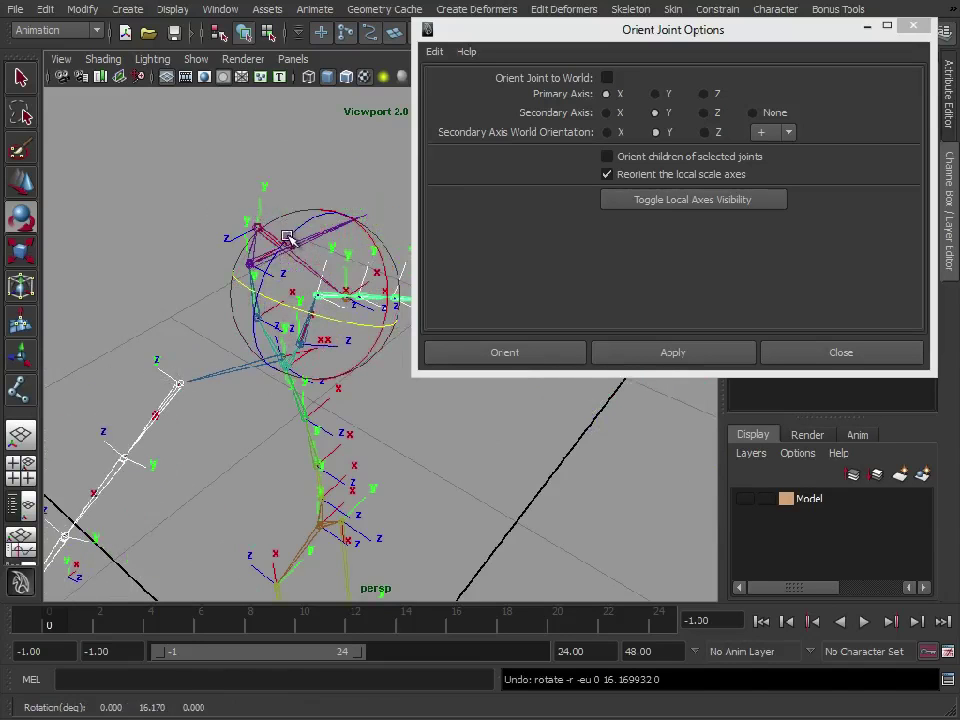
key("ctrl+z")
left_click_drag(380, 254, 374, 282)
left_click_drag(388, 439, 243, 350, "alt")
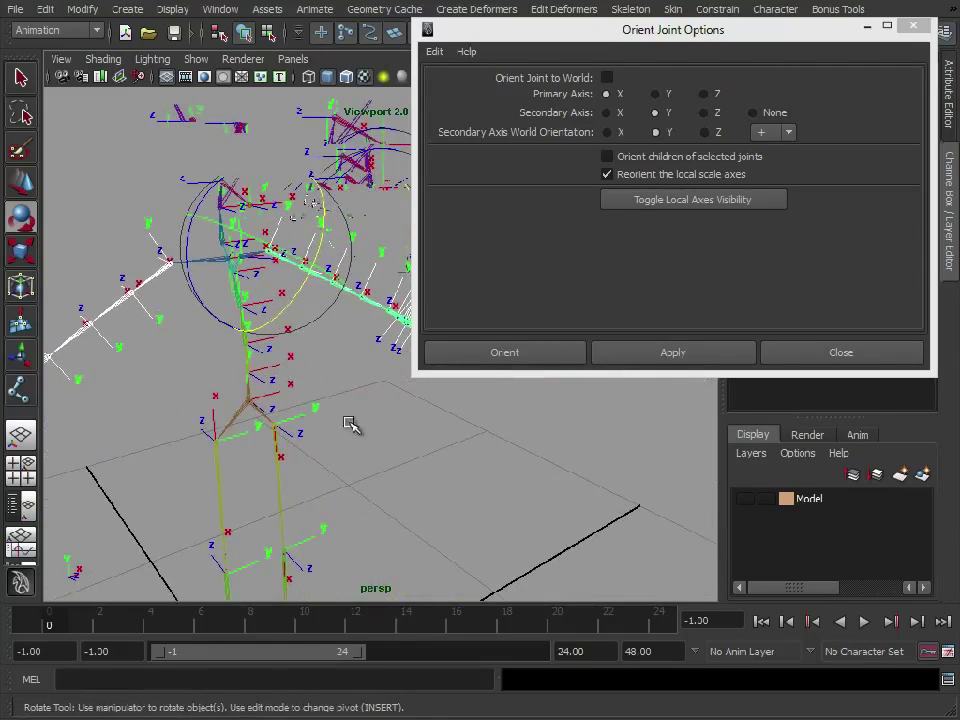
Rotate both shoulders together to lower the arms beside the body, and close the Orient Joint options.
left_click(413, 461)
left_click_drag(413, 461, 399, 409, "alt")
right_click_drag(399, 409, 342, 370, "alt")
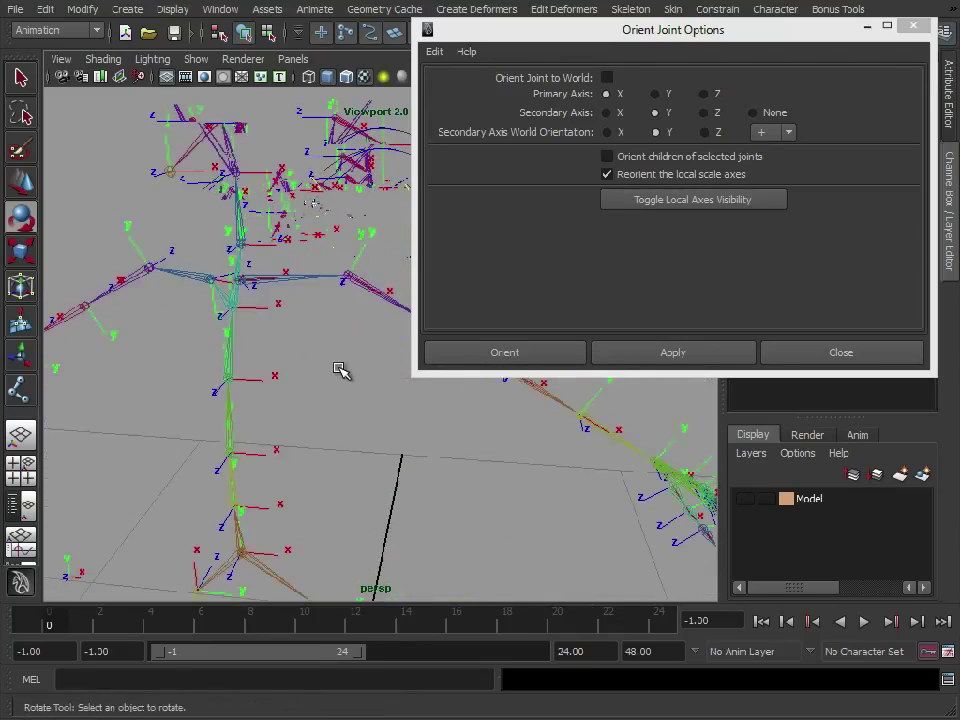
left_click(375, 268)
left_click_drag(375, 268, 204, 381, "alt")
left_click_drag(137, 216, 83, 200)
left_click_drag(471, 493, 507, 441, "alt")
left_click(768, 359)
left_click(575, 373)
Clear the joint selection and show the Model layer to see the character mesh with the lowered arm joints.
right_click_drag(614, 448, 411, 401, "alt")
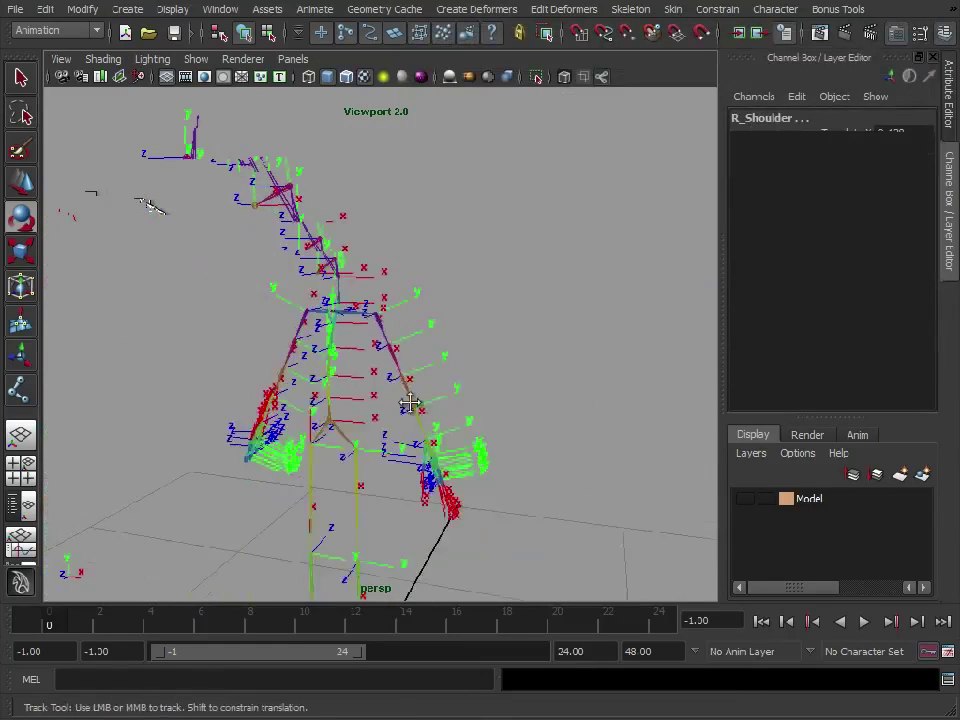
middle_click_drag(411, 401, 421, 276, "alt")
right_click_drag(505, 331, 379, 336, "alt")
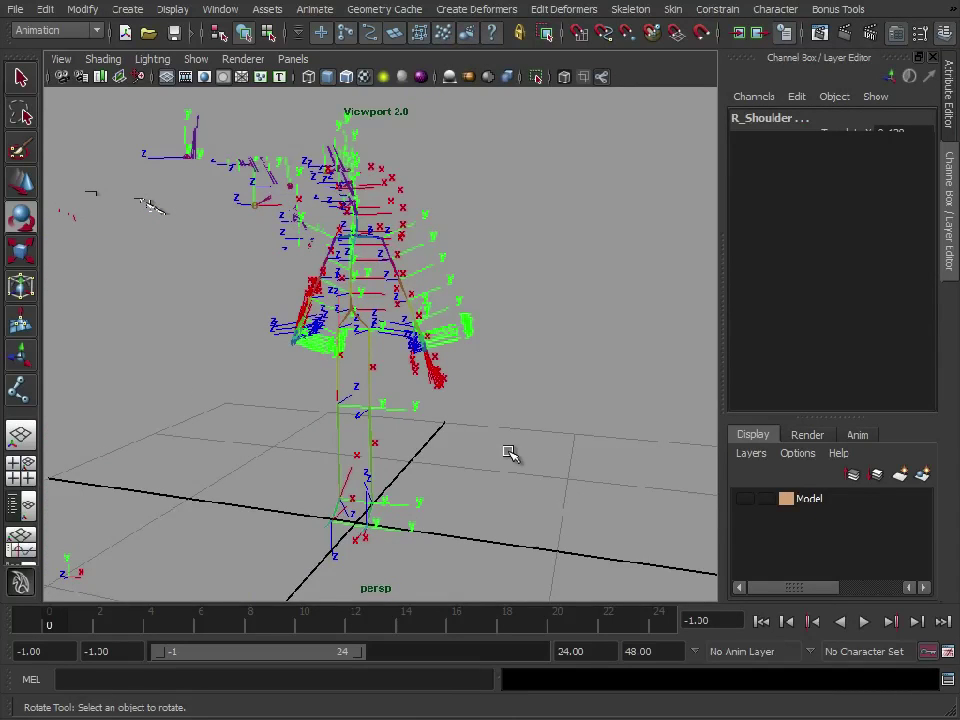
key("Delete")
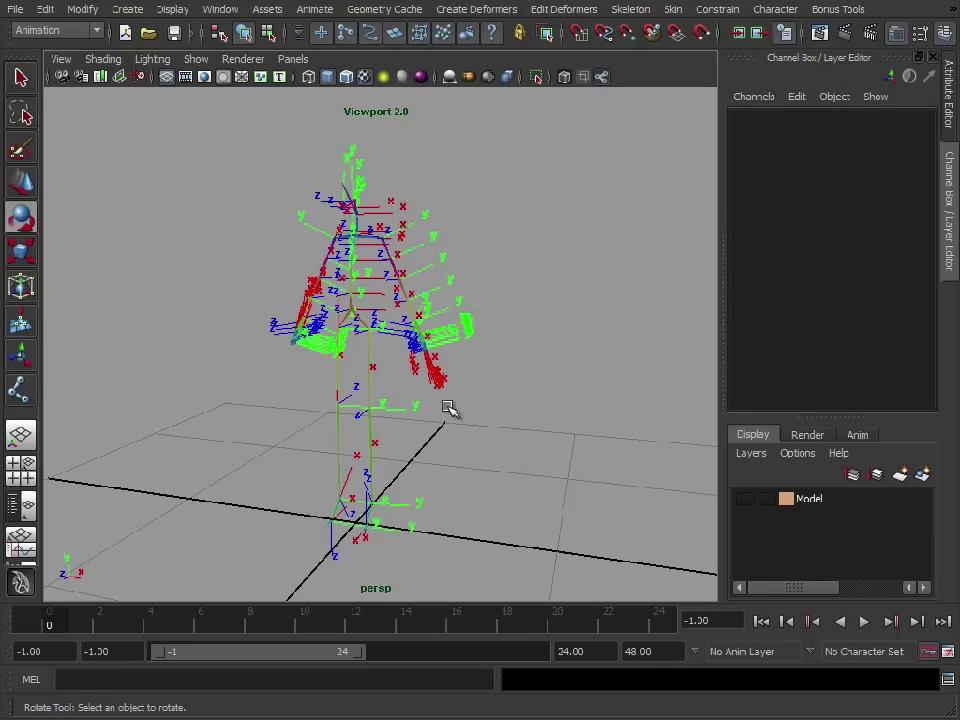
left_click(745, 498)
middle_click_drag(214, 201, 199, 253, "alt")
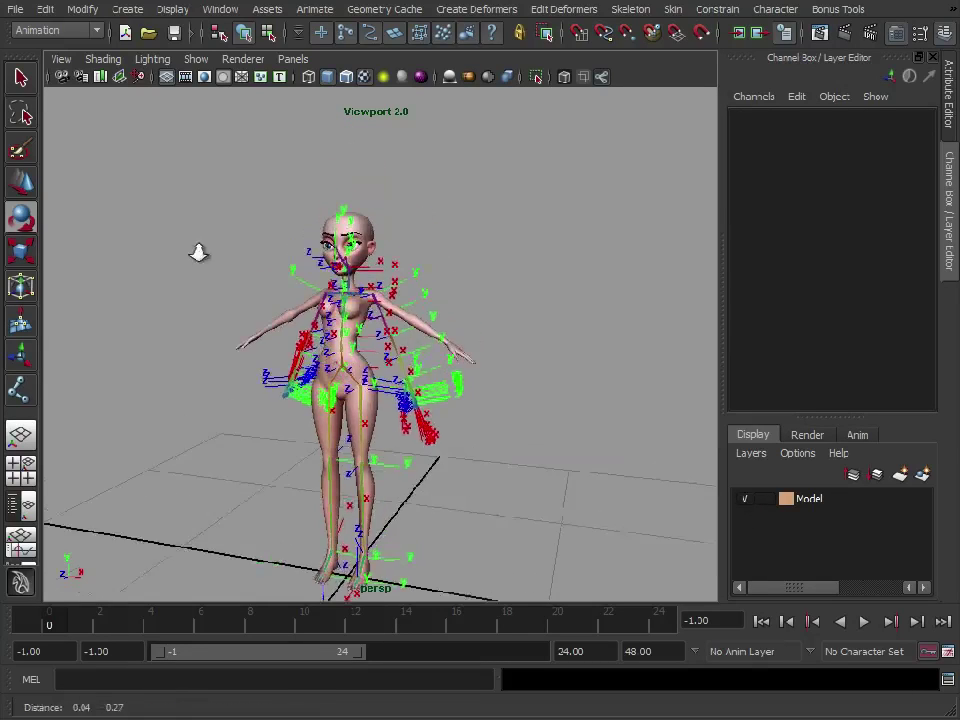
right_click_drag(199, 253, 394, 266, "alt")
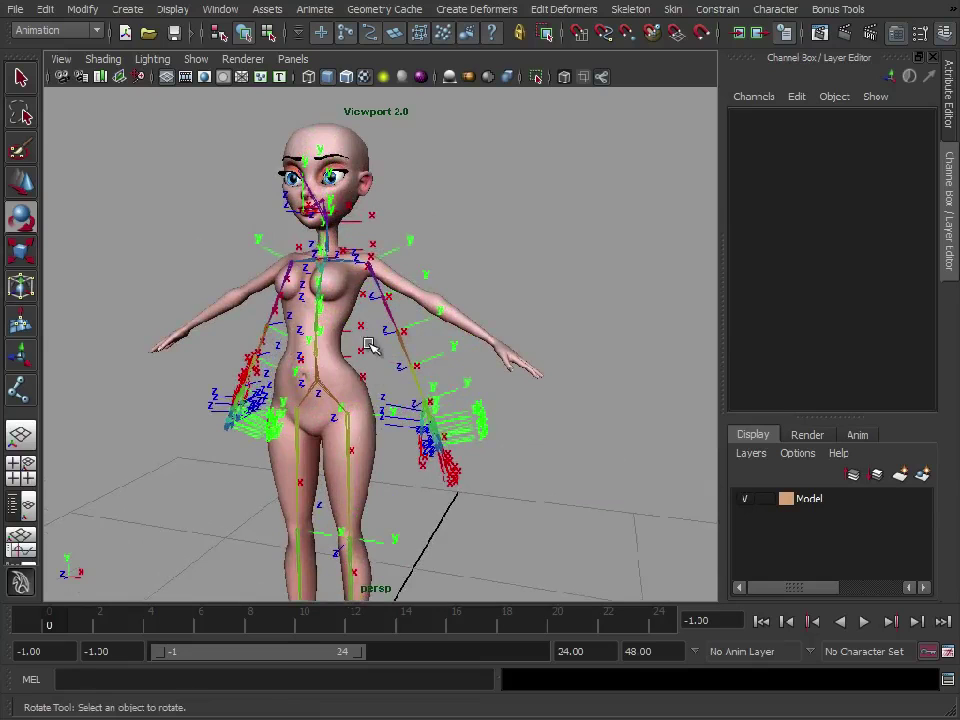